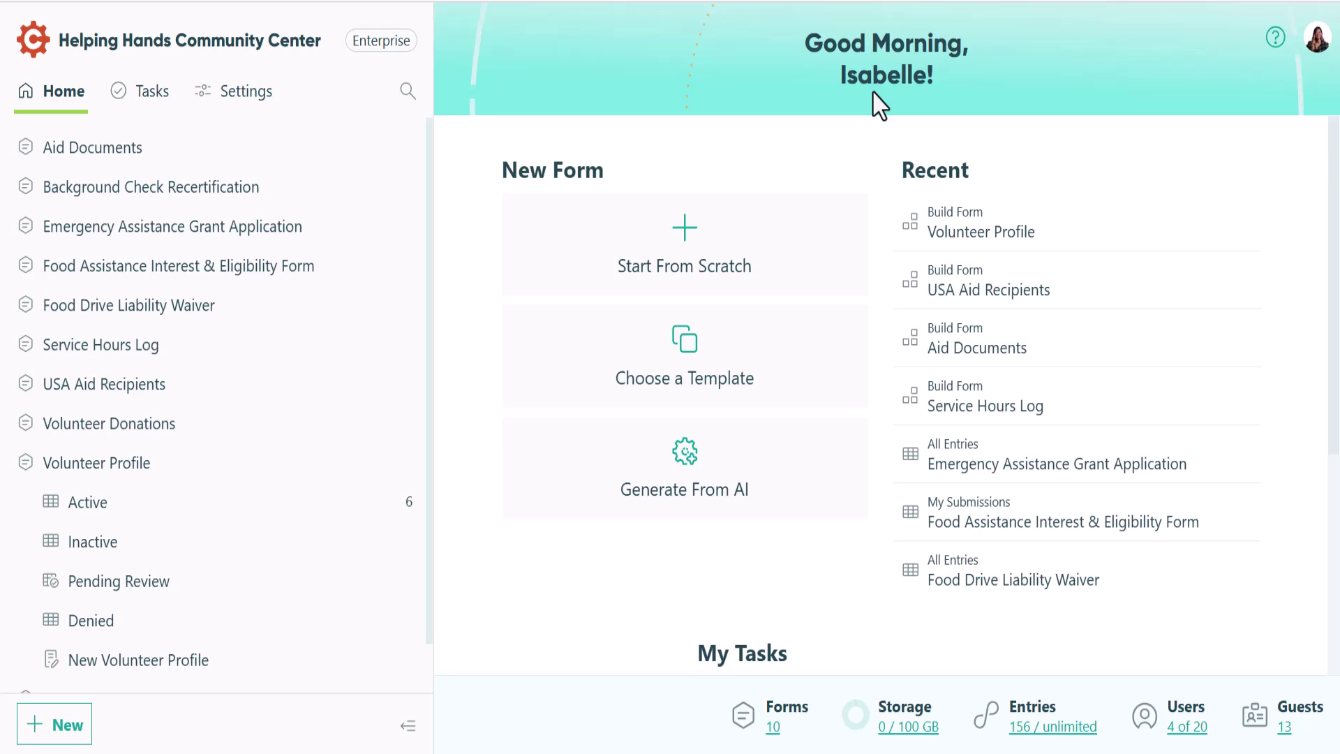
Open the Guest Access settings and check the USA Aid Recipients and Volunteer Profile guest-type menus
{"action": "left_click", "coordinate": [244, 103]}
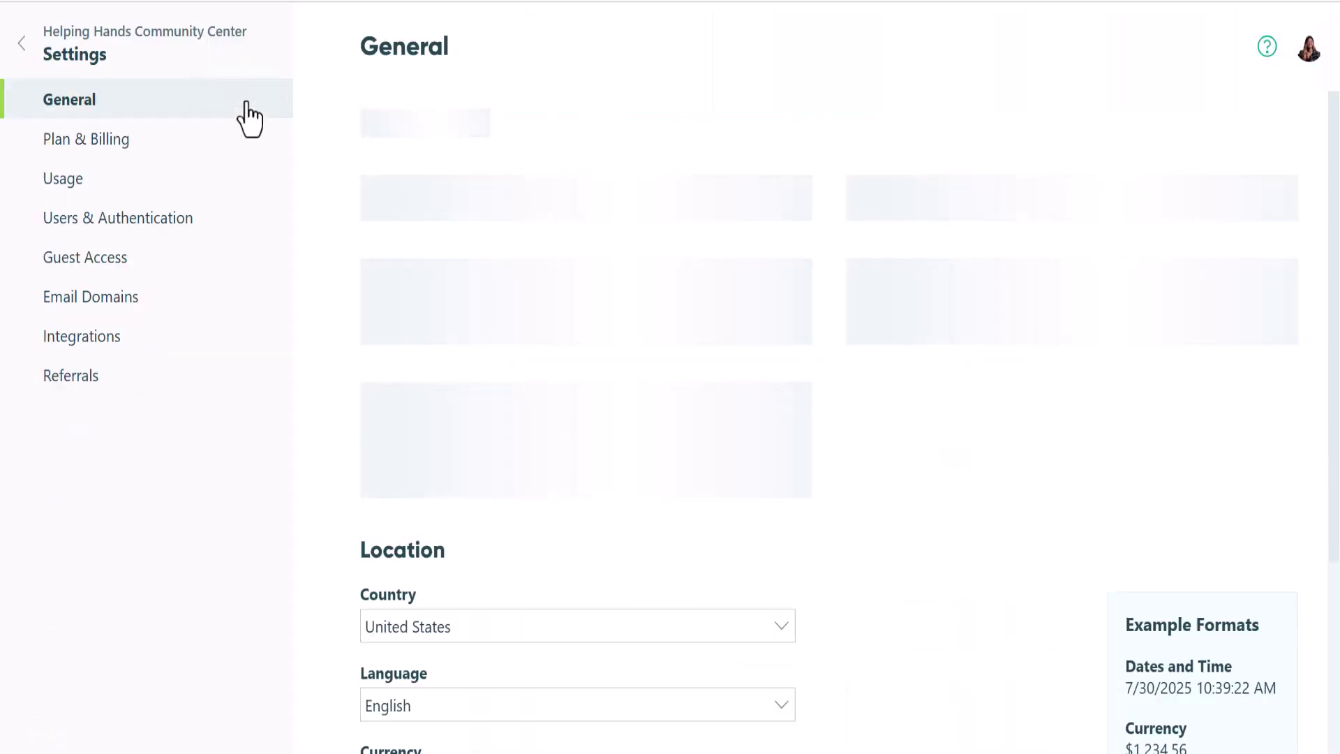
{"action": "left_click", "coordinate": [208, 277]}
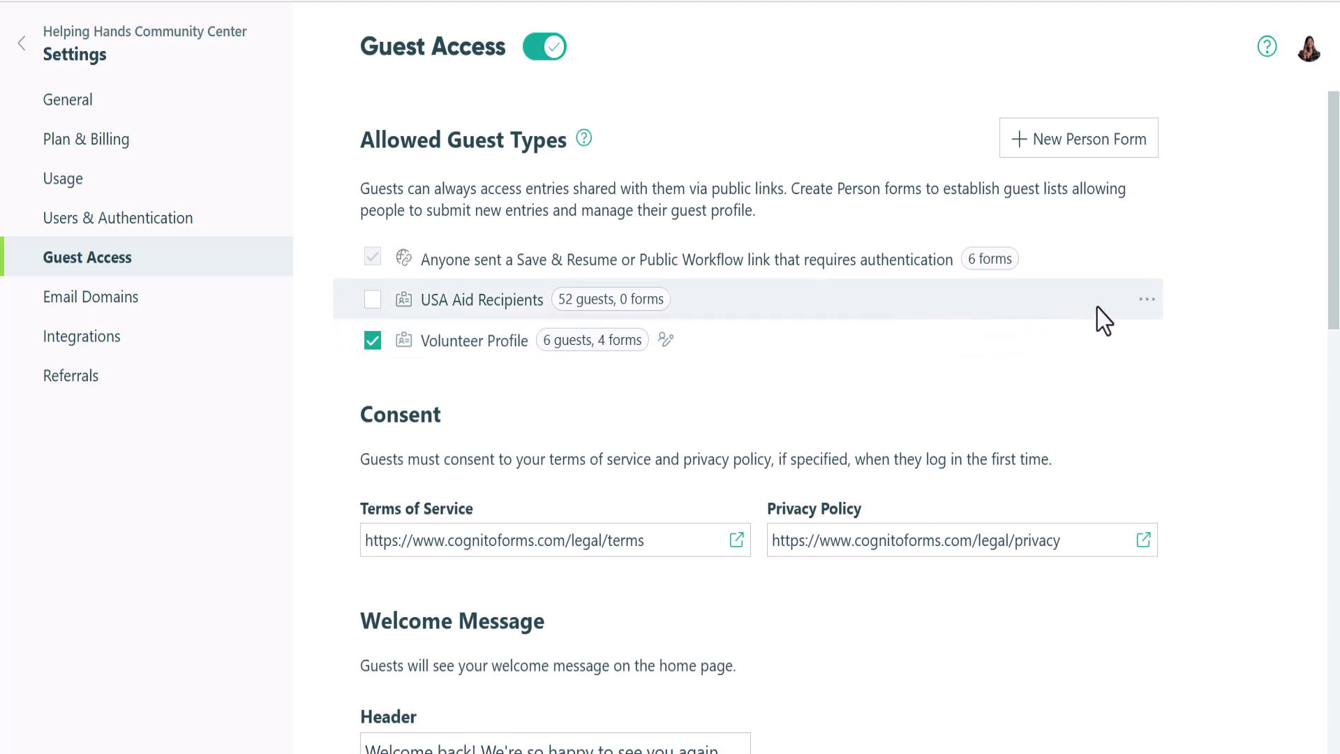
{"action": "left_click", "coordinate": [1147, 300]}
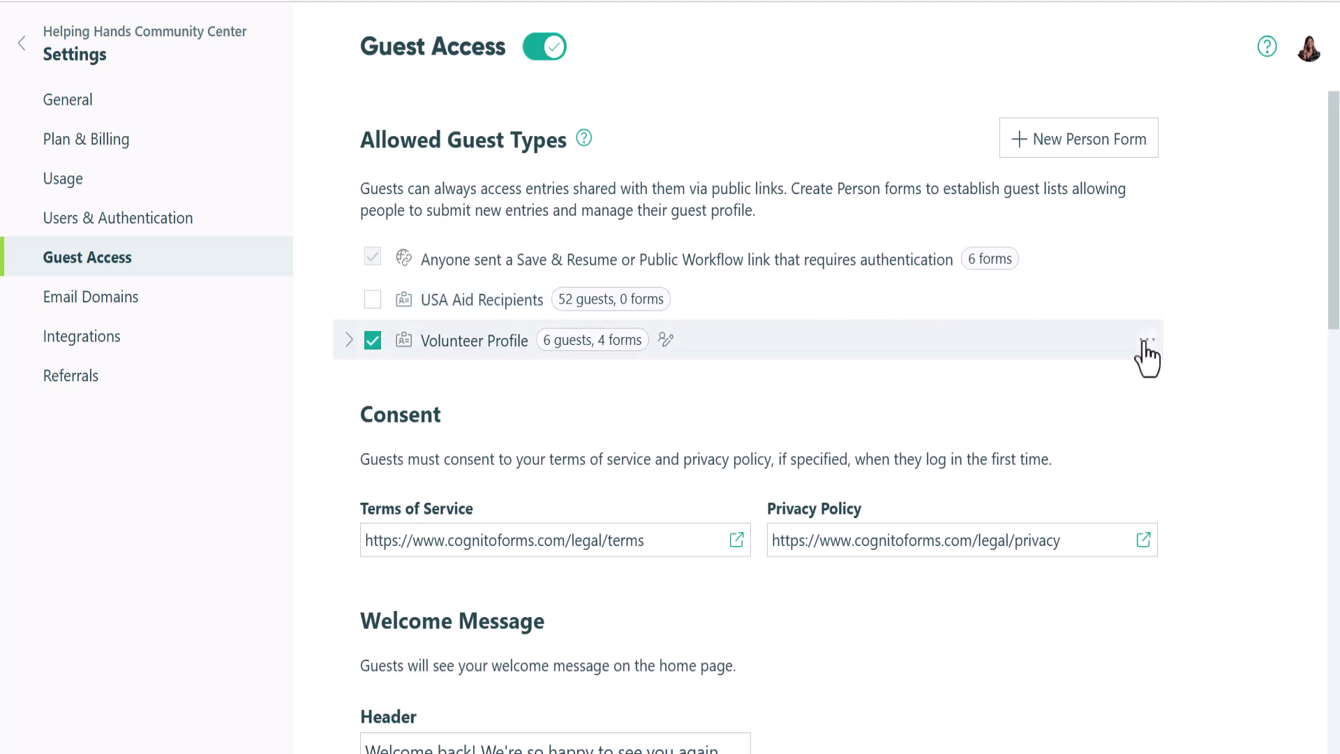
{"action": "left_click", "coordinate": [1147, 340]}
Inspect the Volunteer Profile form in the builder, then return to Guest Access
{"action": "left_click", "coordinate": [1036, 368]}
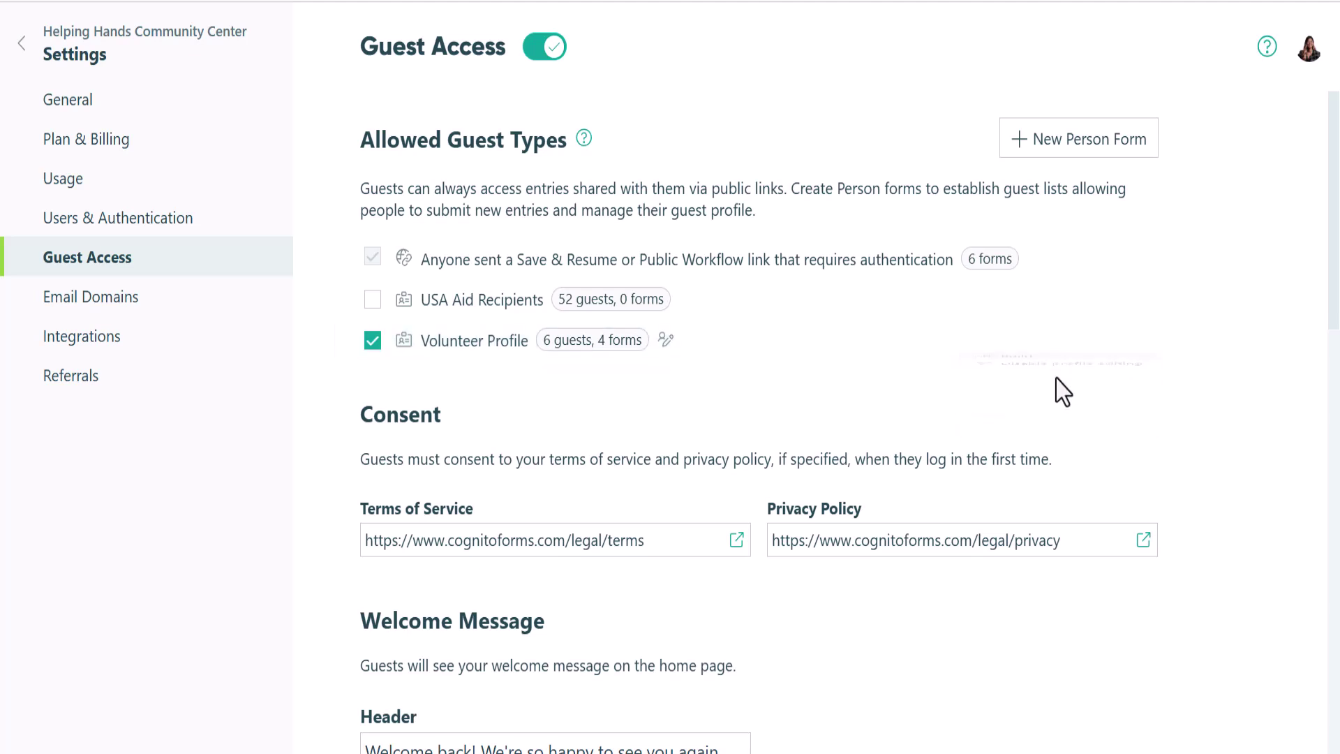
{"action": "left_click_drag", "start_coordinate": [1328, 271], "coordinate": [1217, 428]}
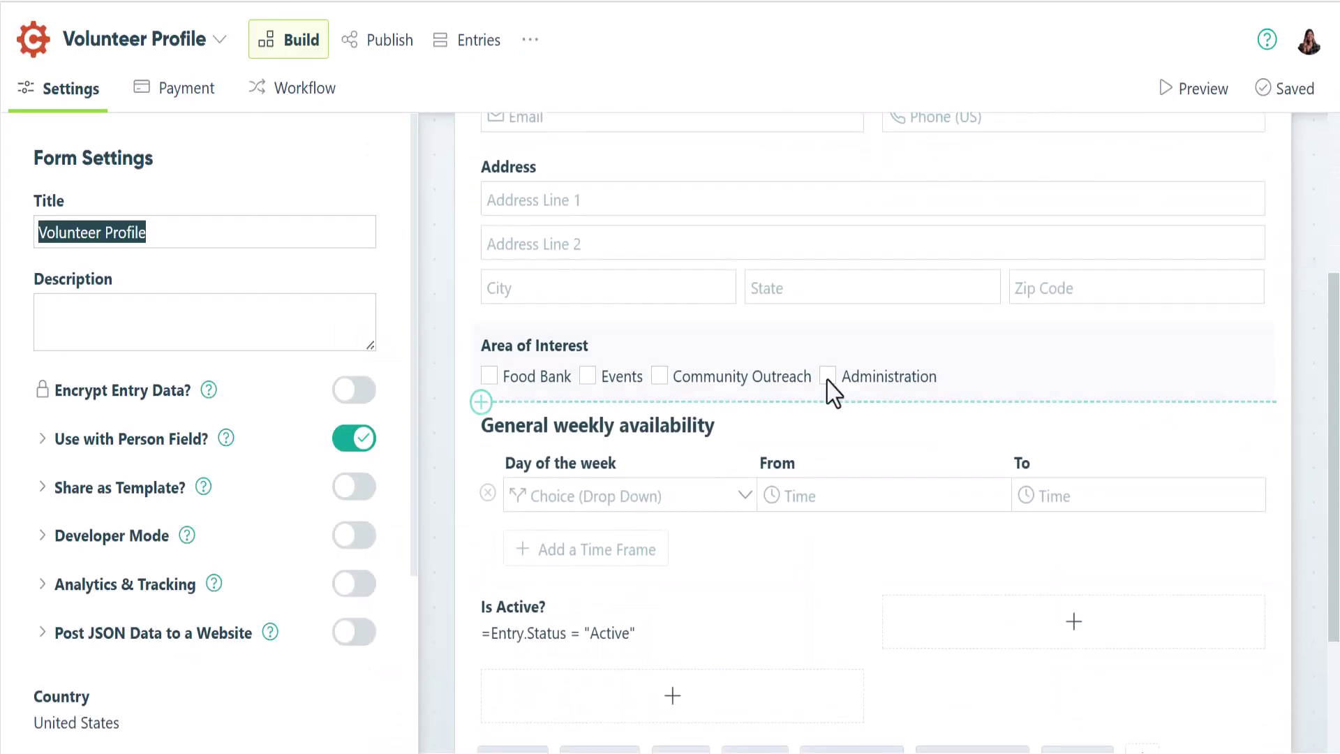
{"action": "right_click", "coordinate": [1212, 542]}
{"action": "left_click", "coordinate": [1058, 63]}
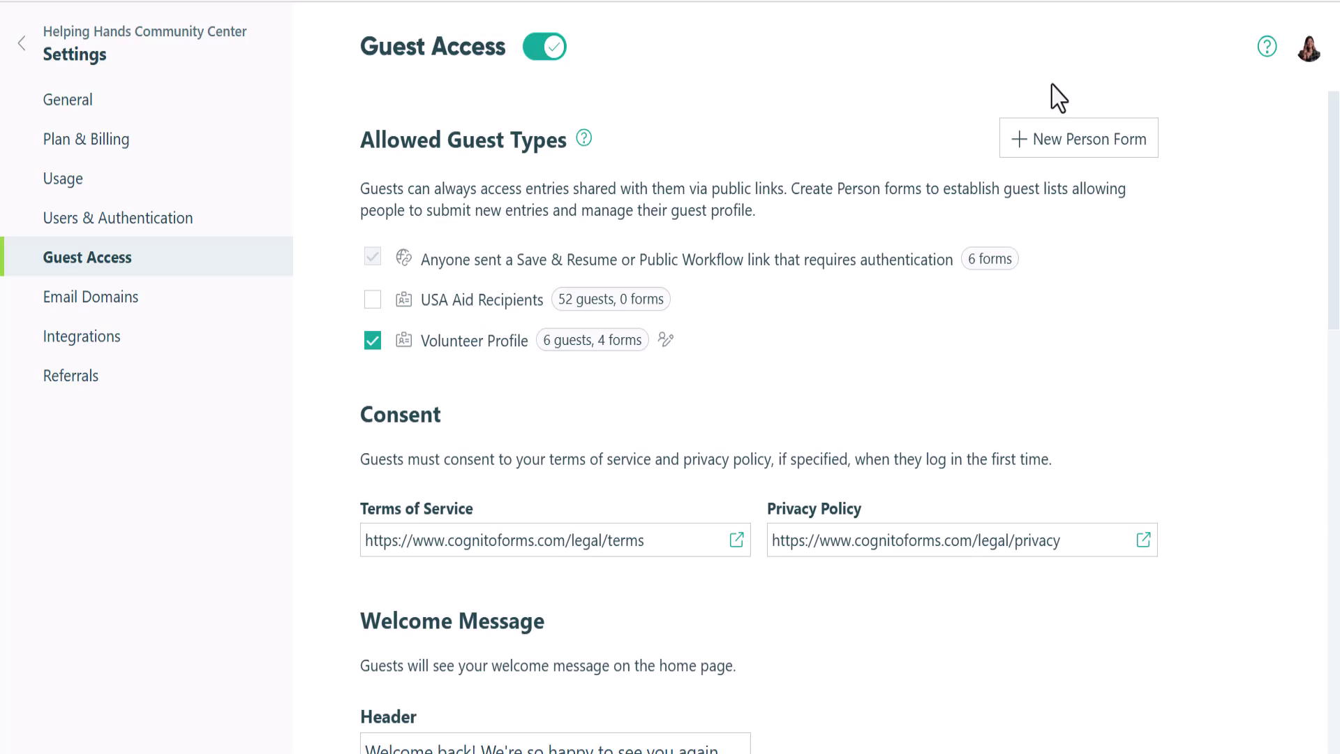
Start a new person form with Vendor selected as the Person Type
{"action": "left_click", "coordinate": [1025, 155]}
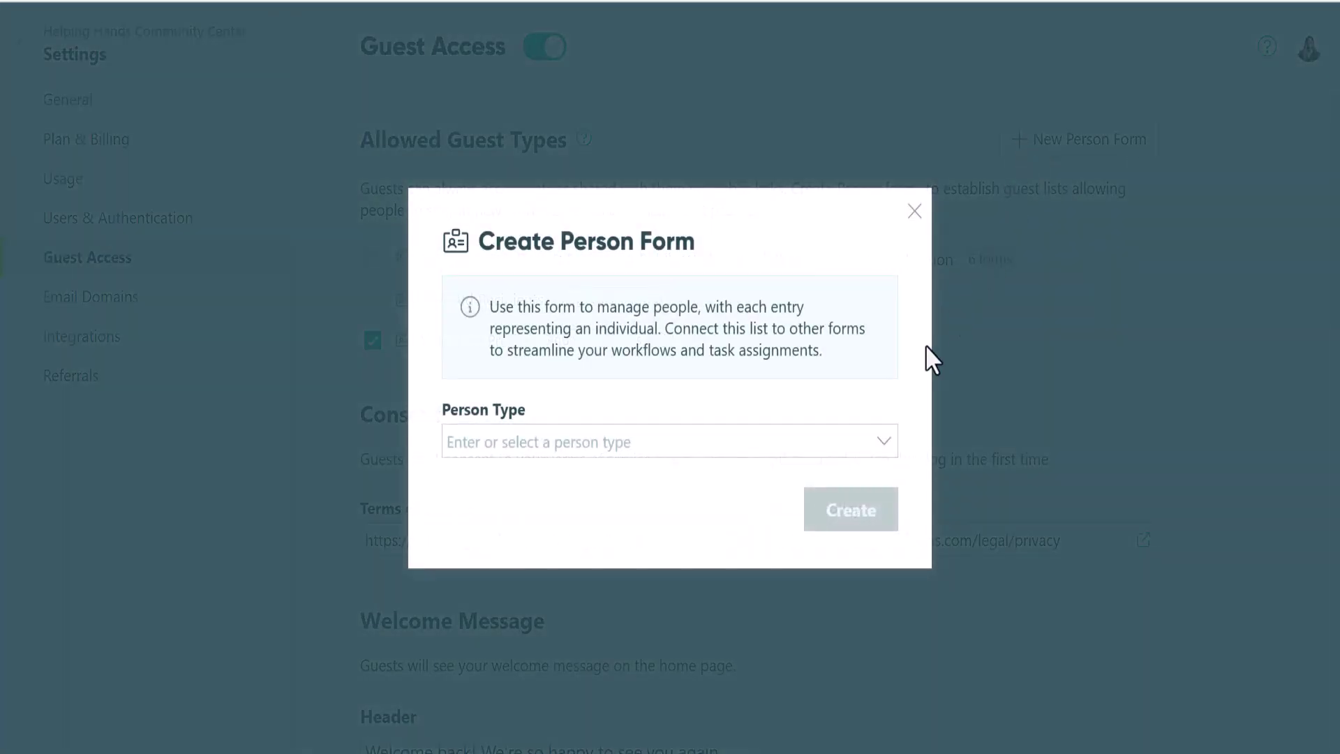
{"action": "left_click", "coordinate": [883, 448]}
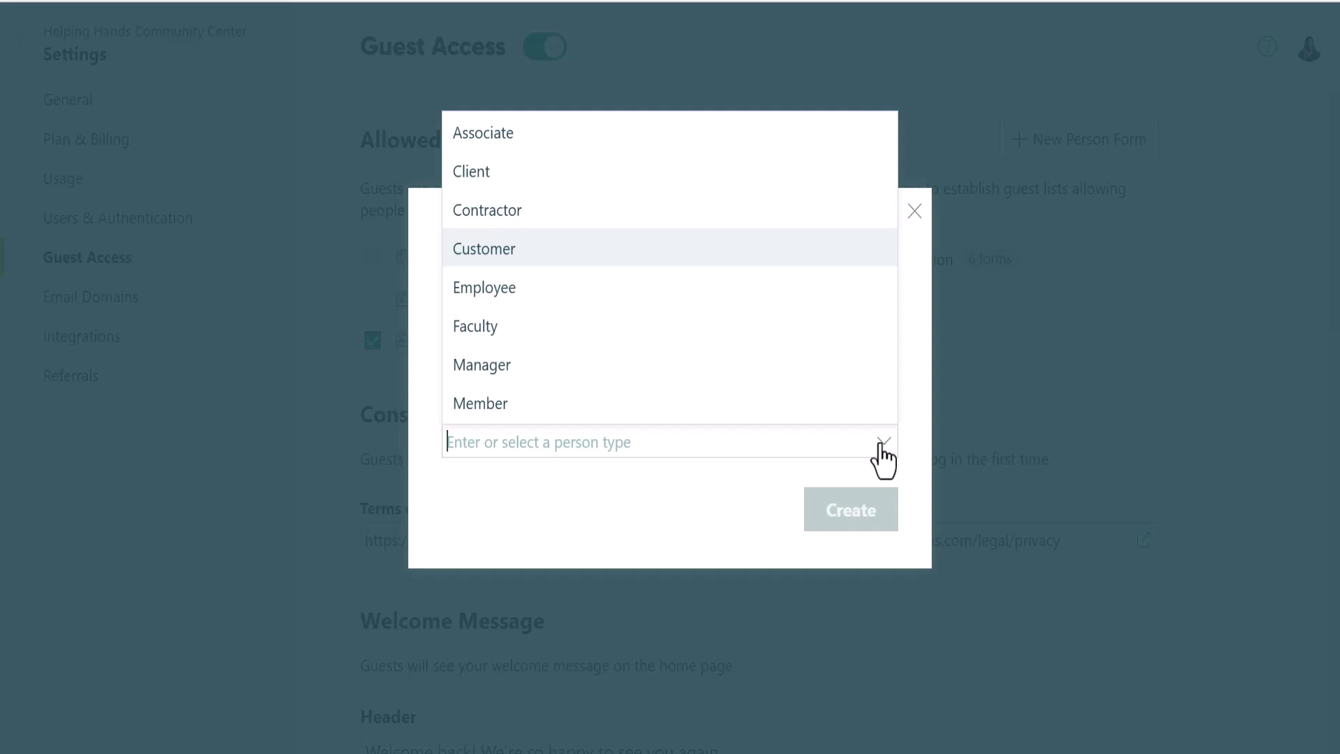
{"action": "scroll", "coordinate": [862, 356], "scroll_direction": "down", "scroll_amount": 3}
{"action": "left_click", "coordinate": [778, 377]}
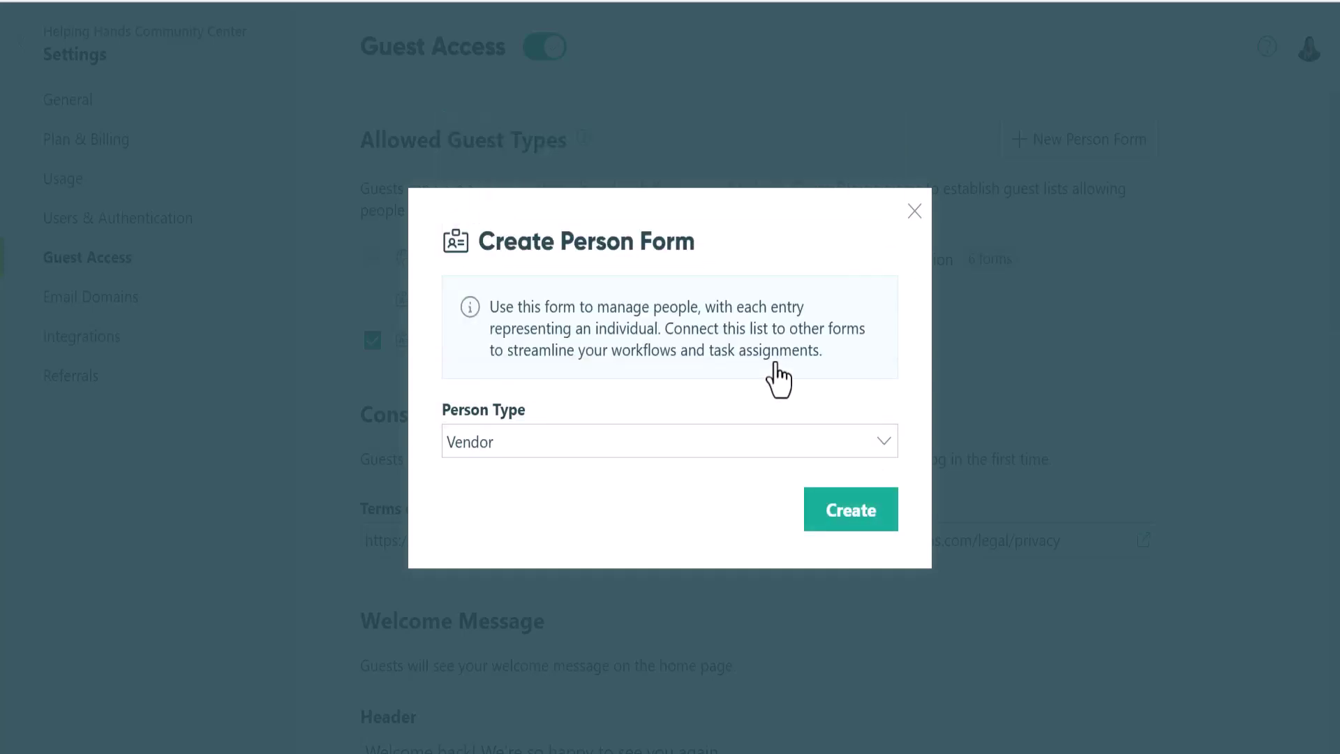
Create the Vendor person form and review the guest login checkboxes under 'Use with Person Field?'
{"action": "left_click", "coordinate": [850, 512]}
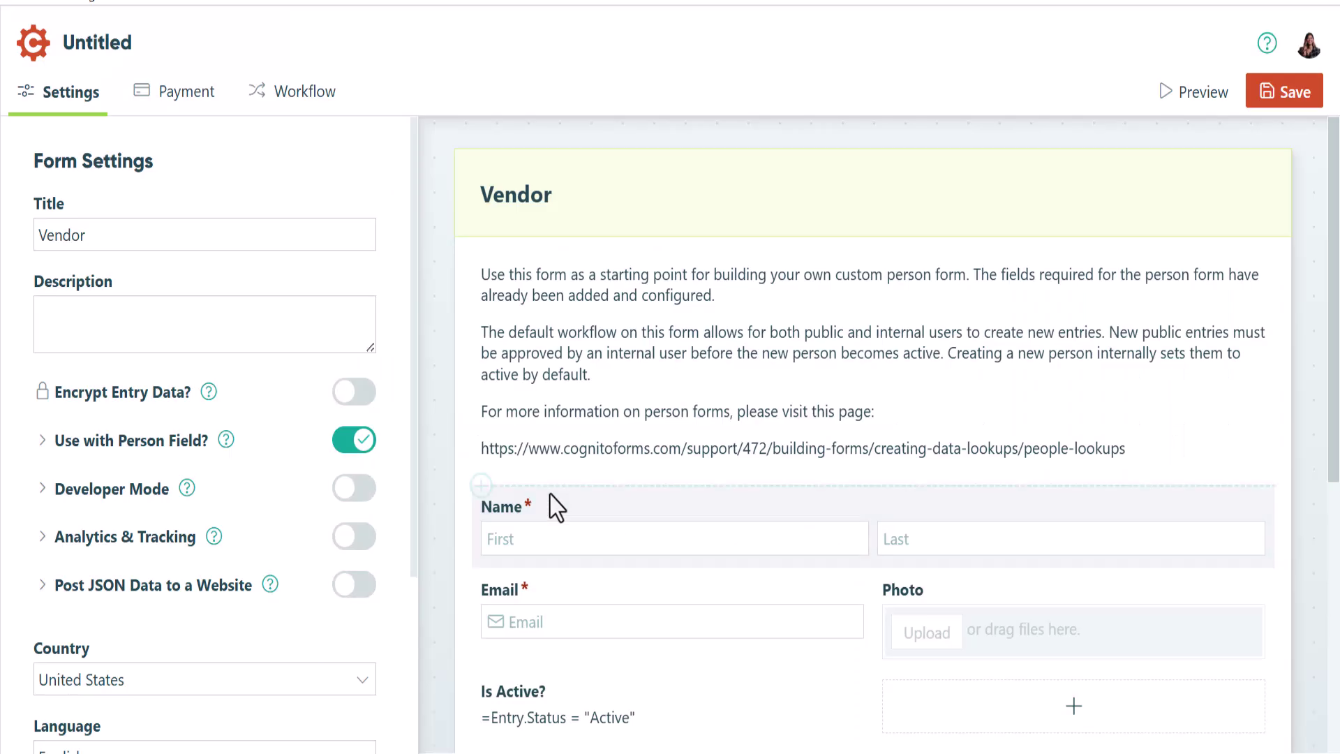
{"action": "left_click", "coordinate": [42, 439]}
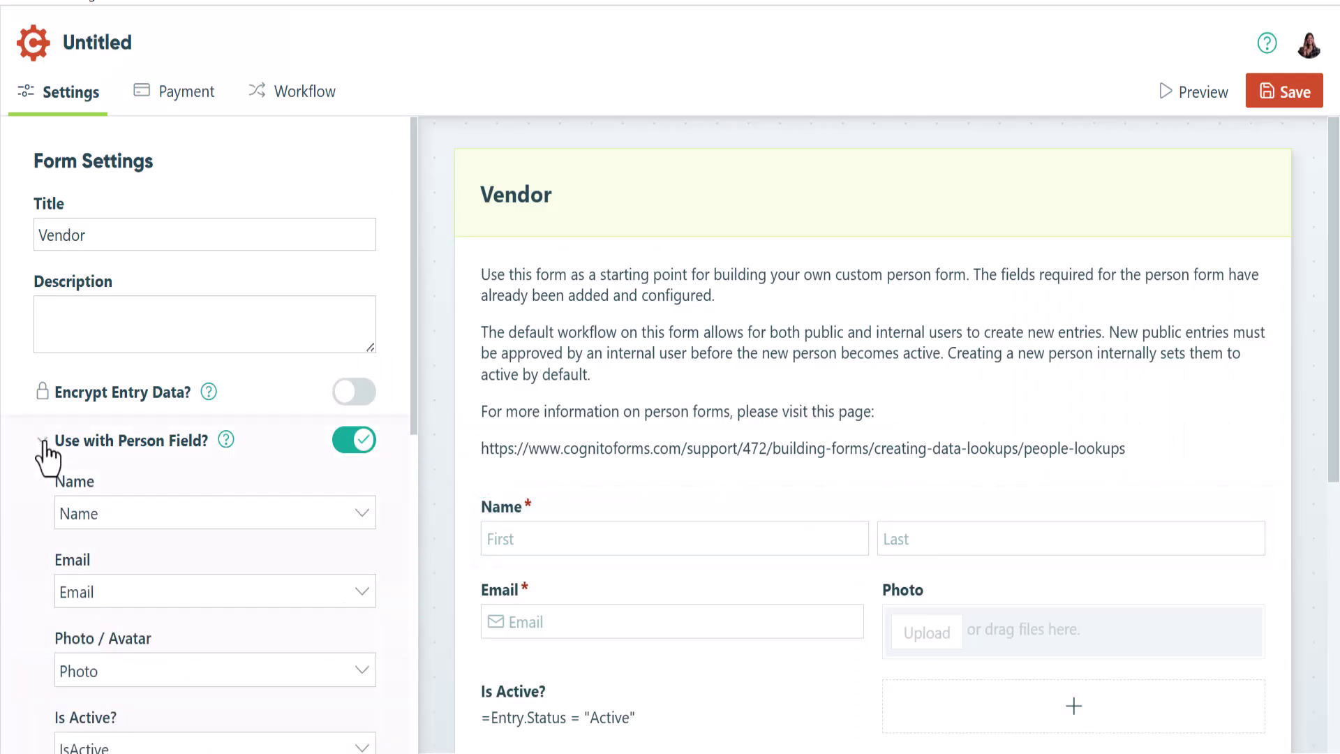
{"action": "scroll", "coordinate": [43, 451], "scroll_direction": "down", "scroll_amount": 5}
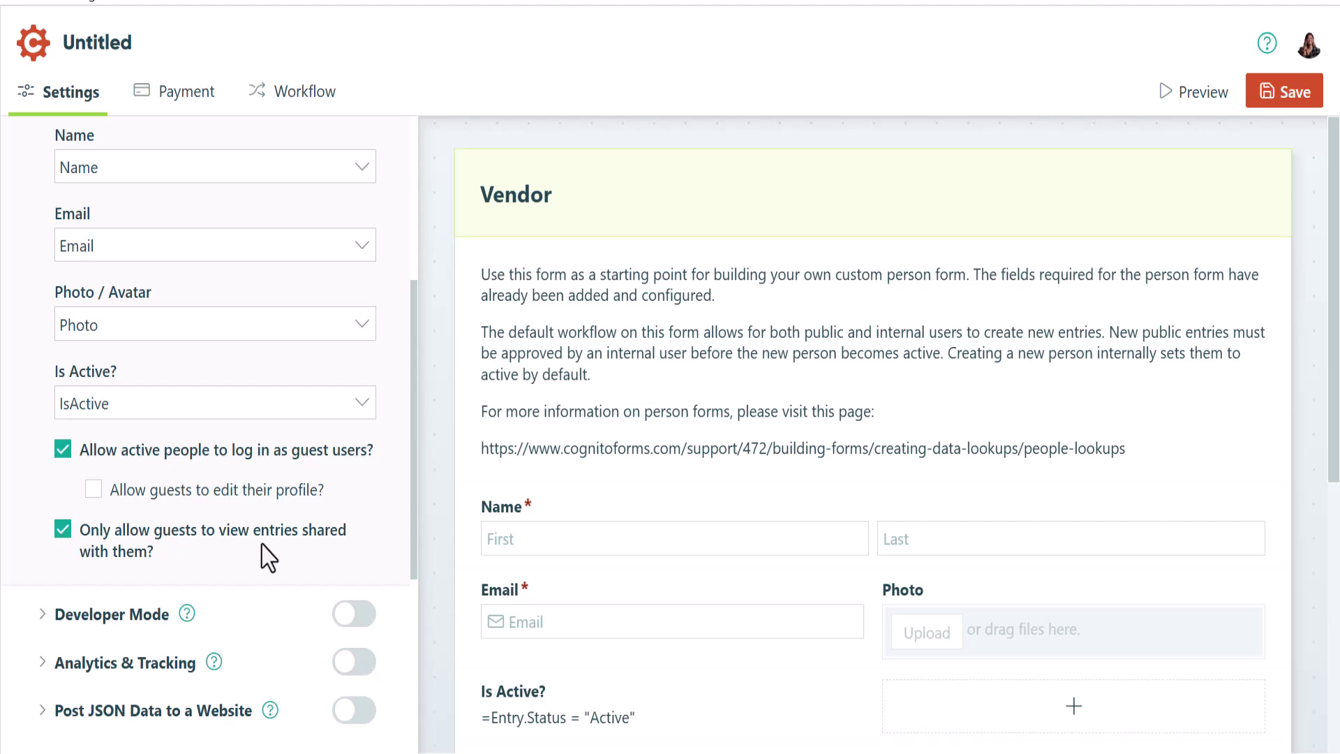
{"action": "scroll", "coordinate": [607, 566], "scroll_direction": "down", "scroll_amount": 3}
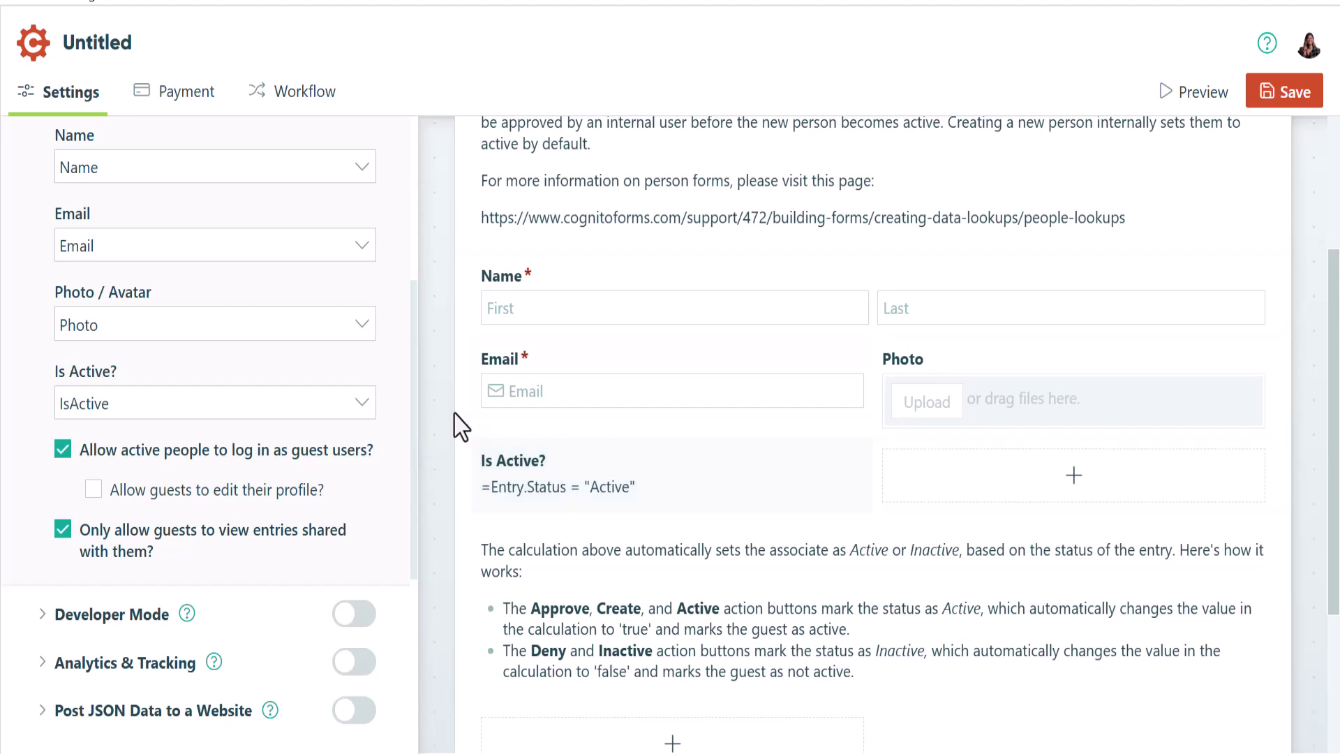
Review the Submit action's Registration Successful email, then save the form as Vendor
{"action": "left_click", "coordinate": [300, 98]}
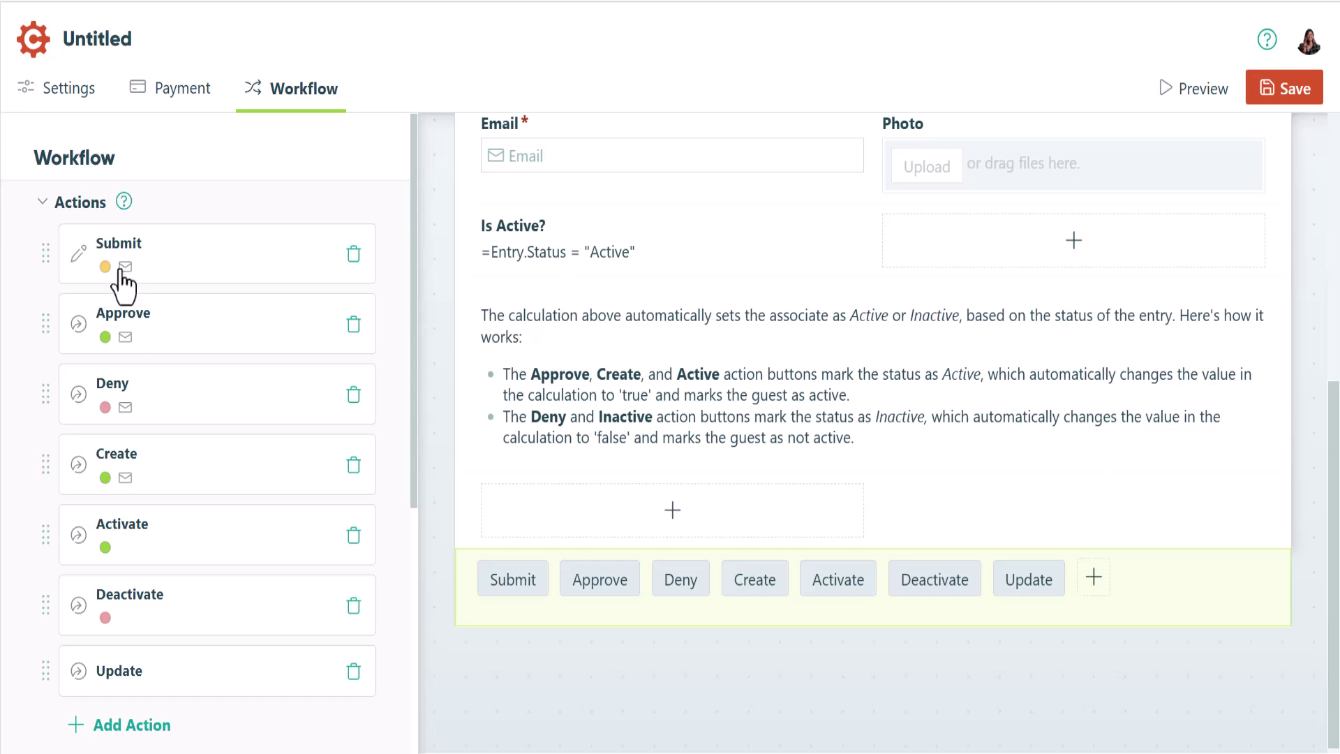
{"action": "left_click", "coordinate": [123, 279]}
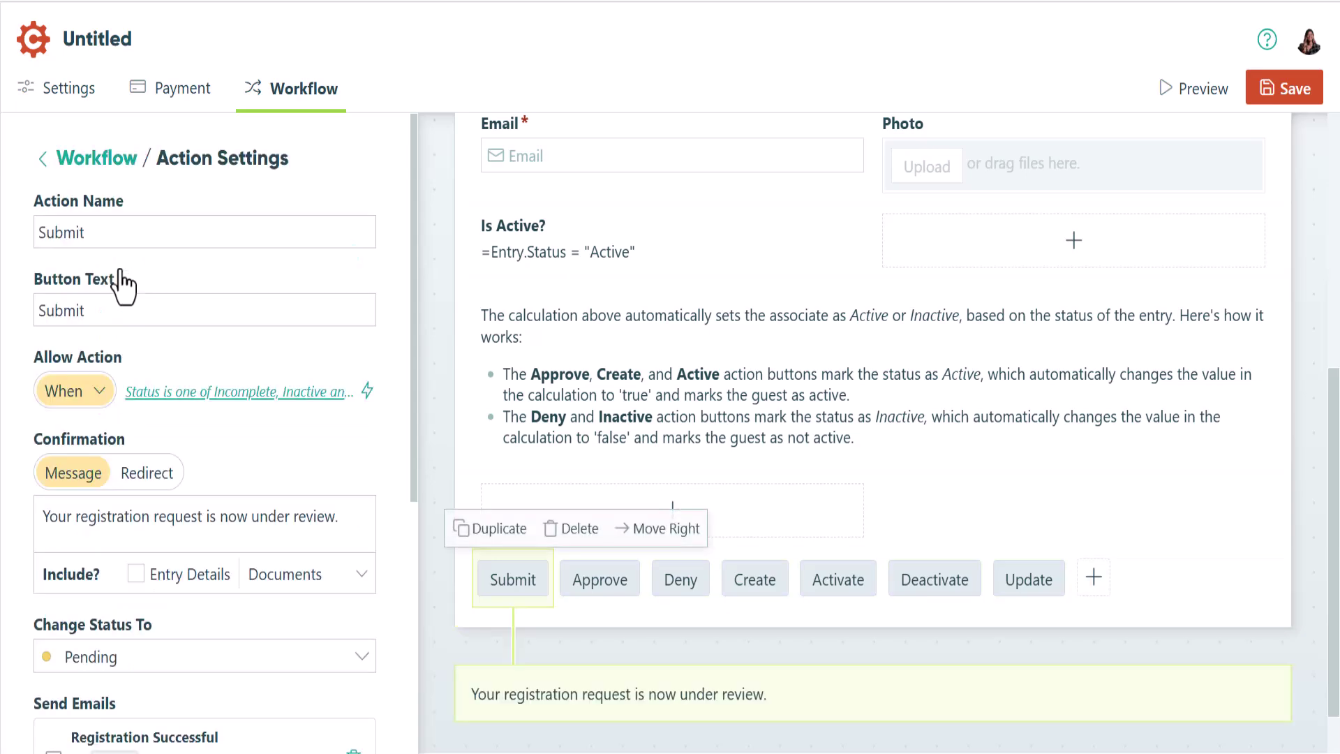
{"action": "scroll", "coordinate": [123, 283], "scroll_direction": "down", "scroll_amount": 5}
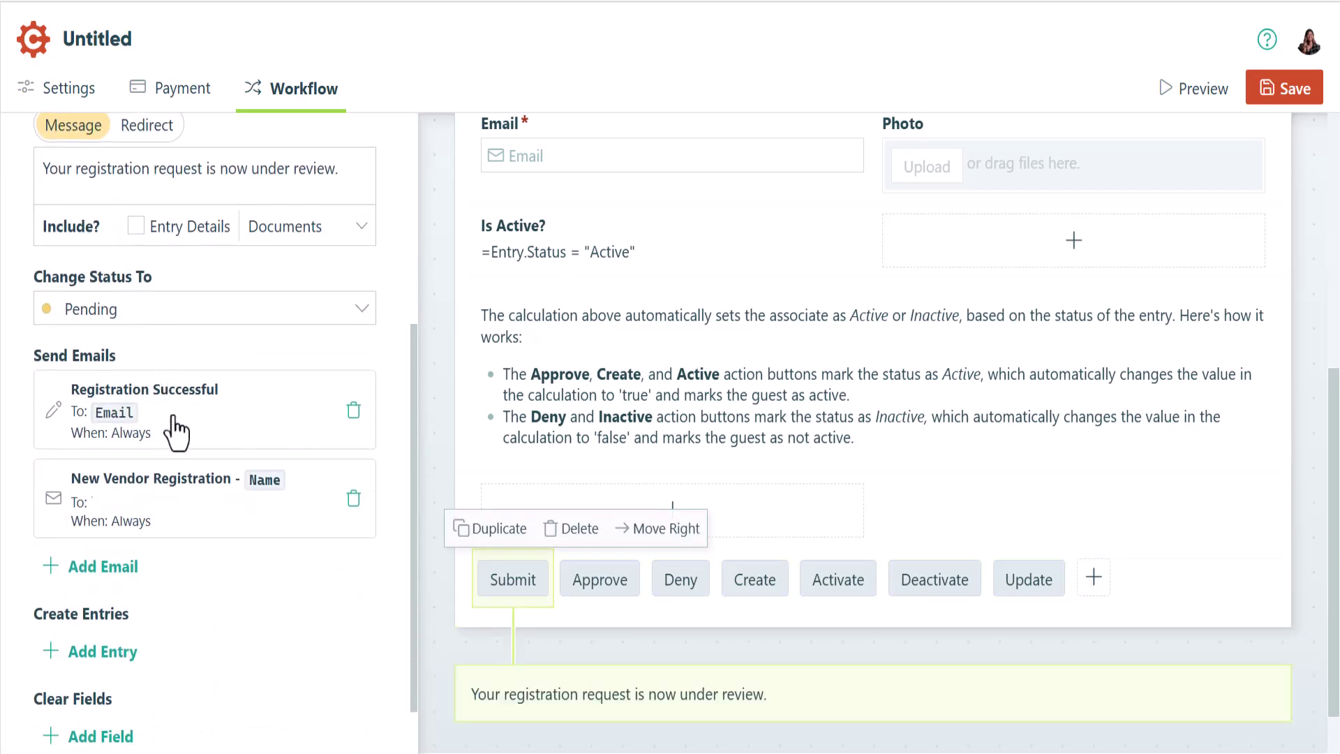
{"action": "left_click", "coordinate": [175, 420]}
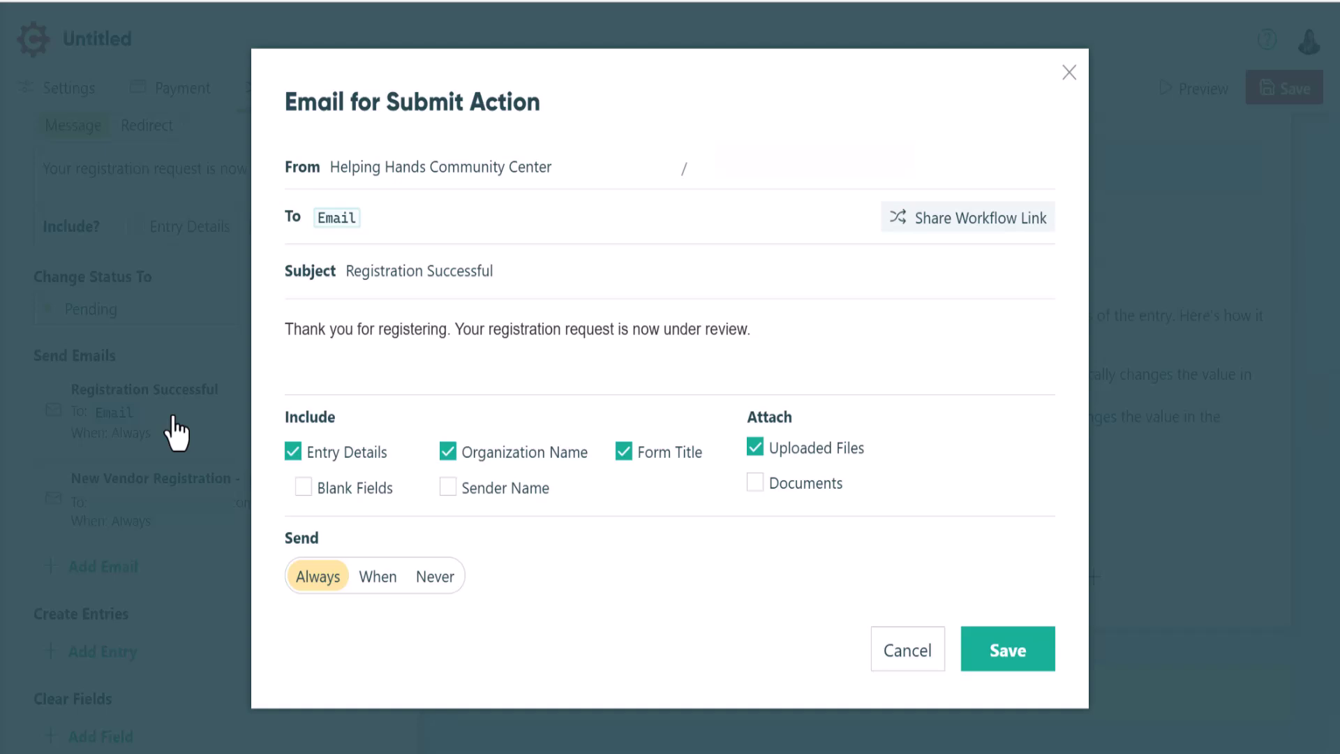
{"action": "left_click", "coordinate": [172, 418]}
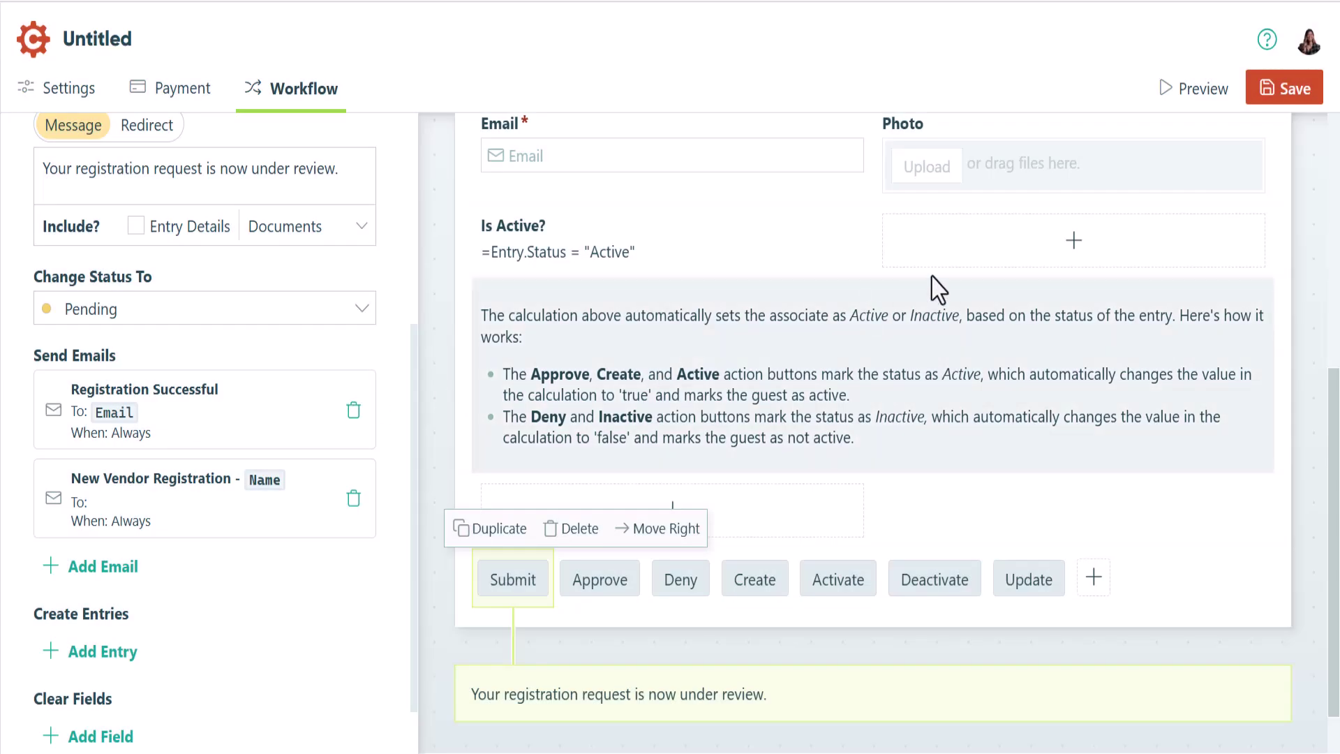
{"action": "left_click", "coordinate": [1294, 91]}
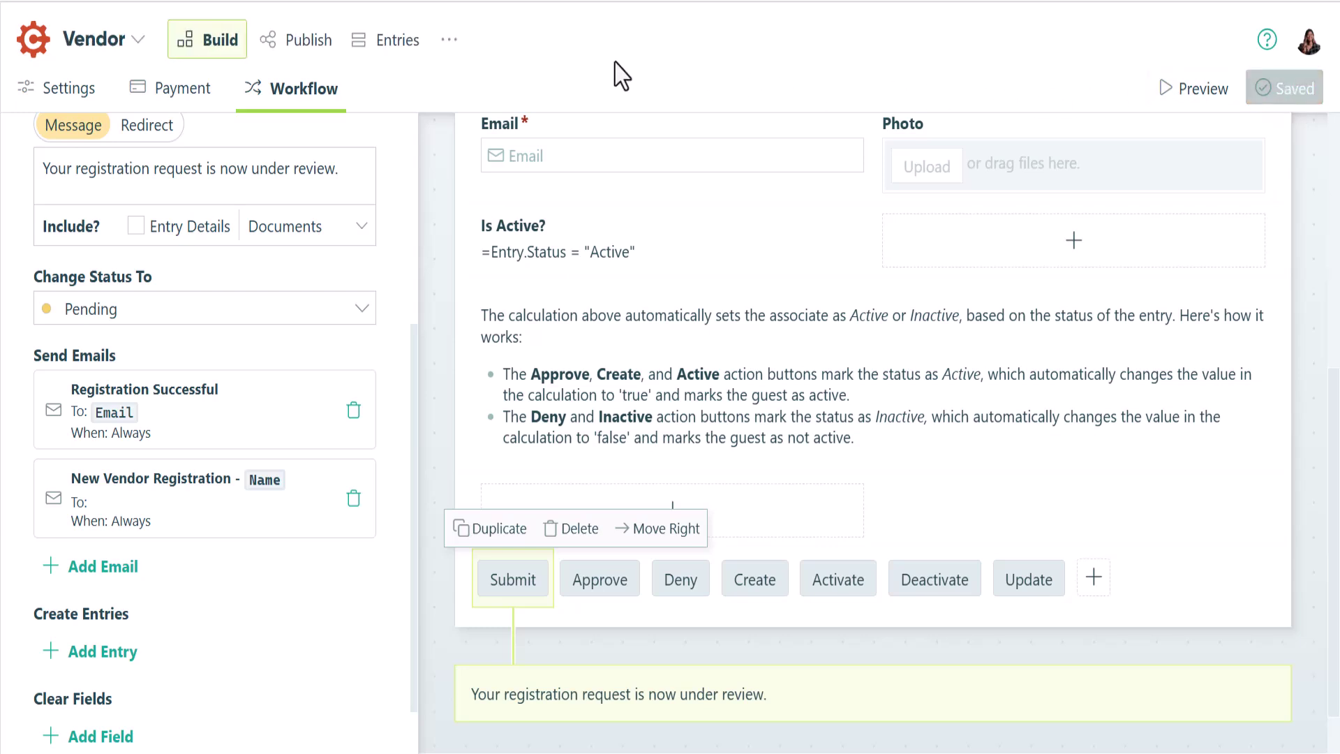
Create a new Vendor entry filled in with the vendor's first name, last name and e-mail address
{"action": "left_click", "coordinate": [402, 49]}
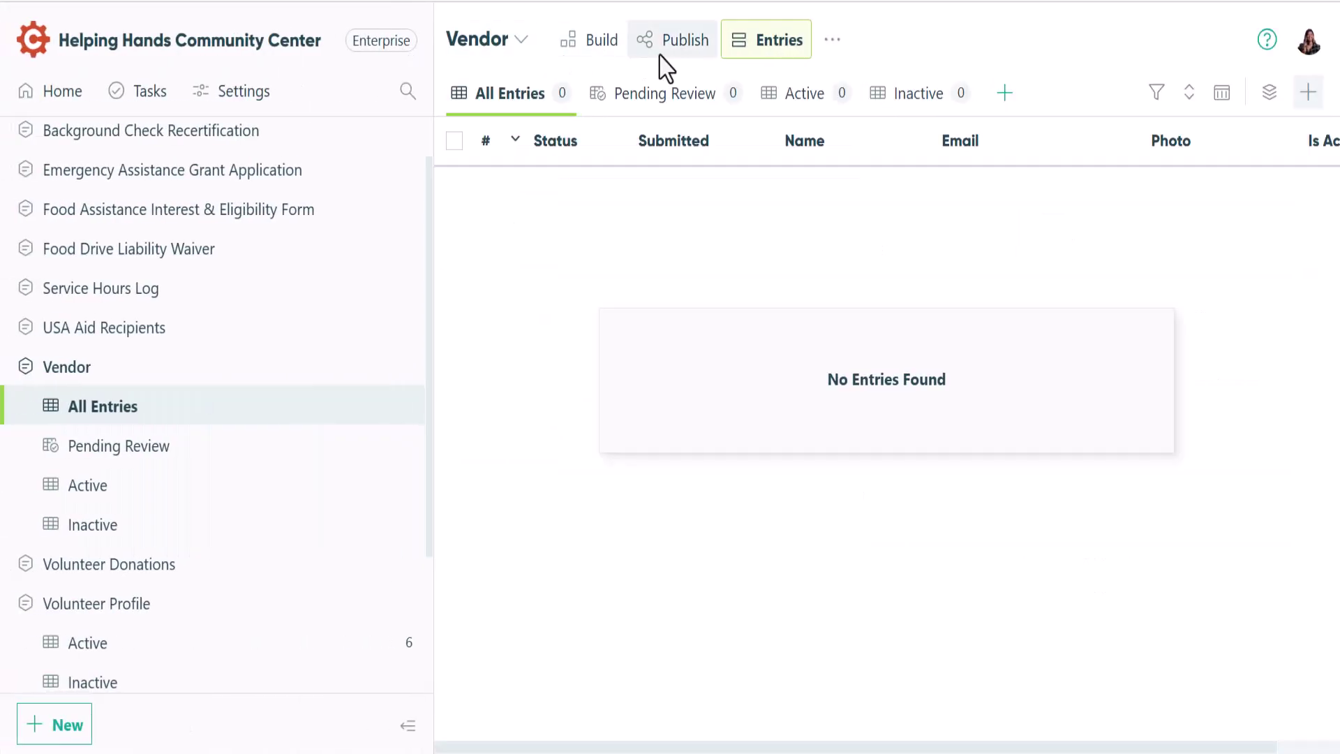
{"action": "left_click", "coordinate": [830, 42]}
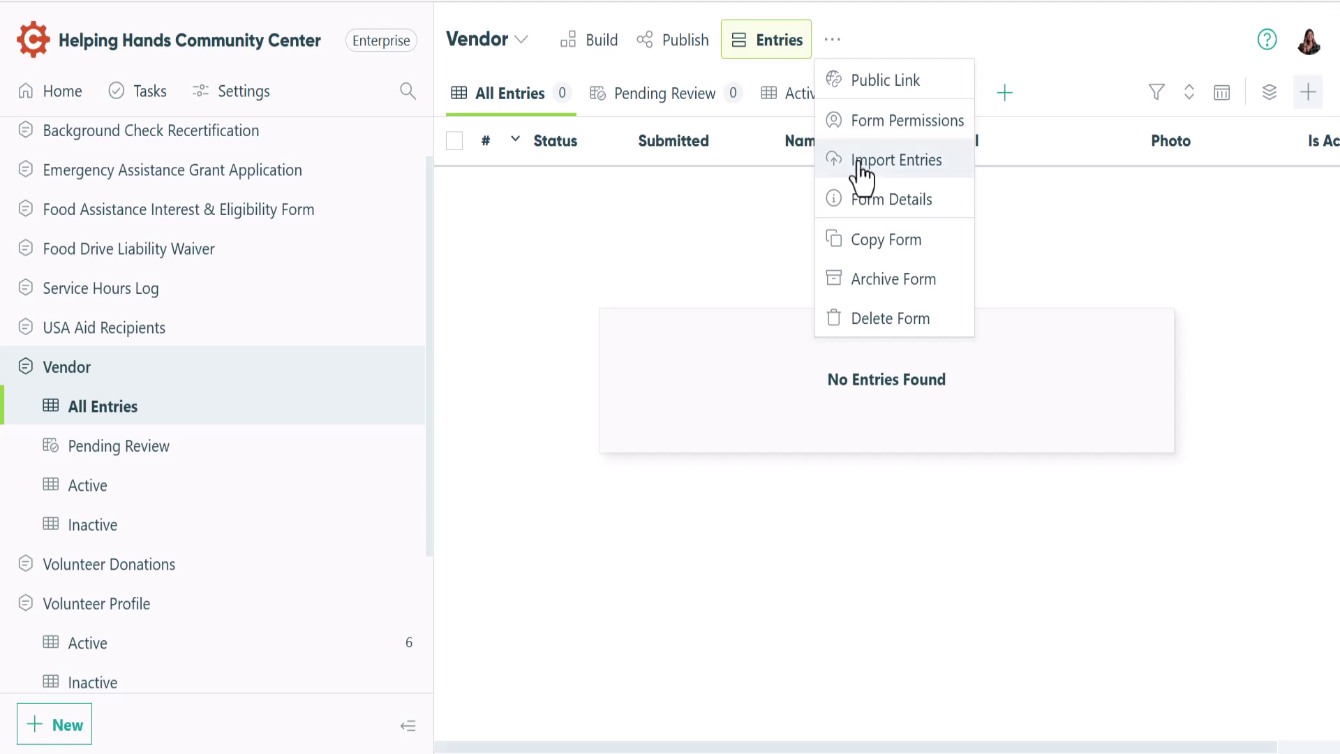
{"action": "left_click", "coordinate": [1311, 97]}
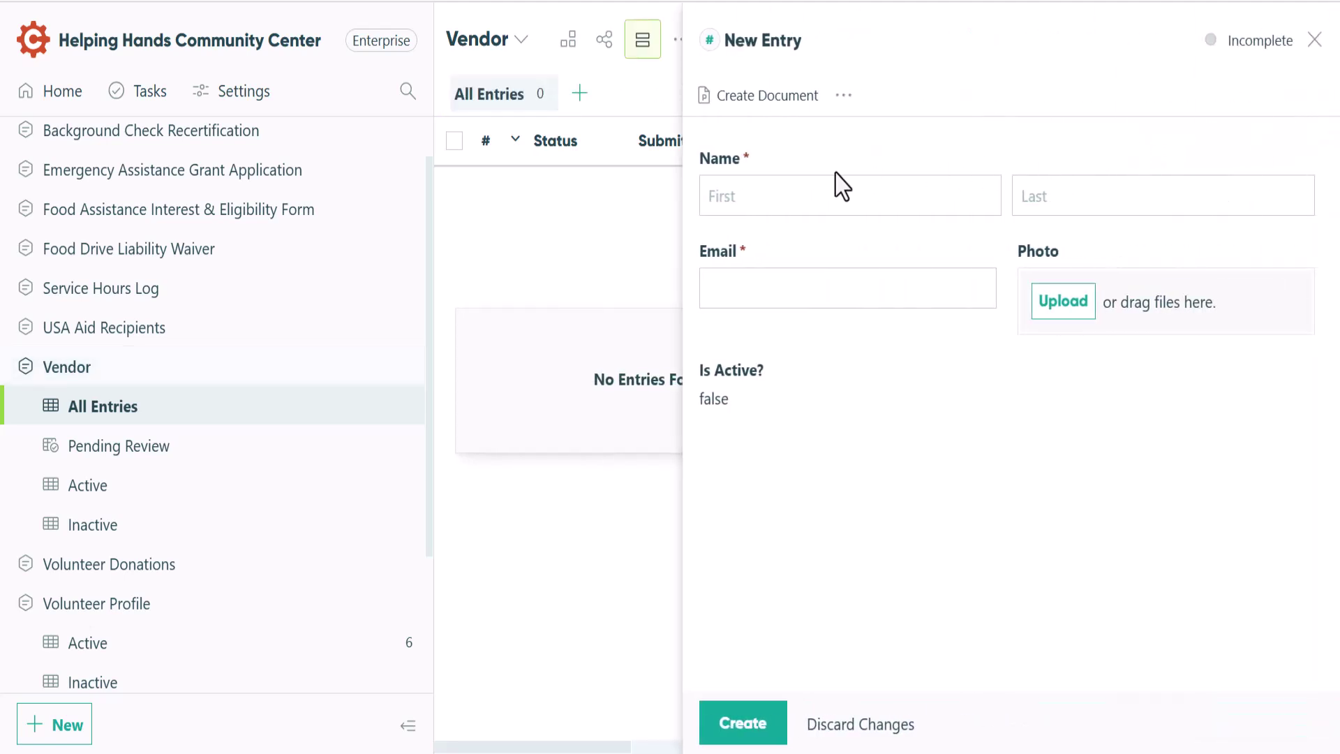
{"action": "left_click", "coordinate": [716, 195]}
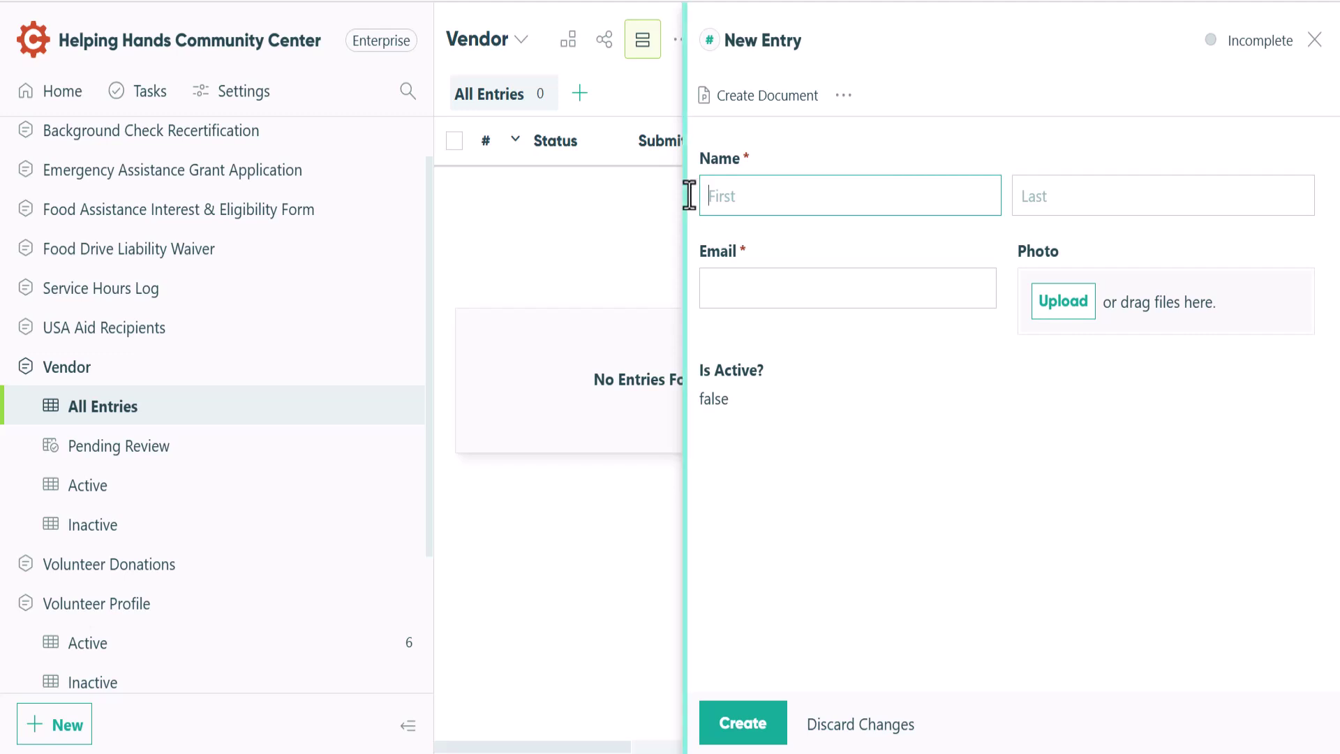
{"action": "key", "text": "Tab"}
{"action": "key", "text": "Tab"}
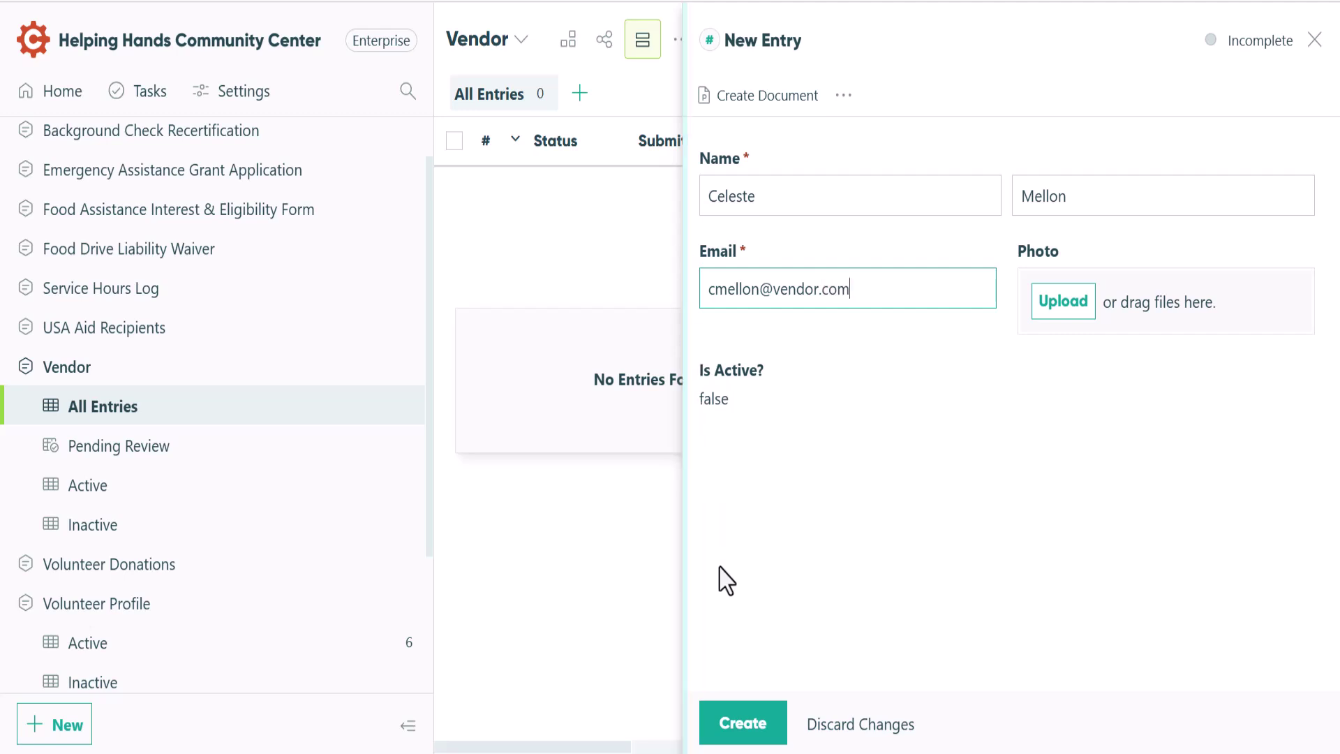
{"action": "left_click", "coordinate": [740, 726]}
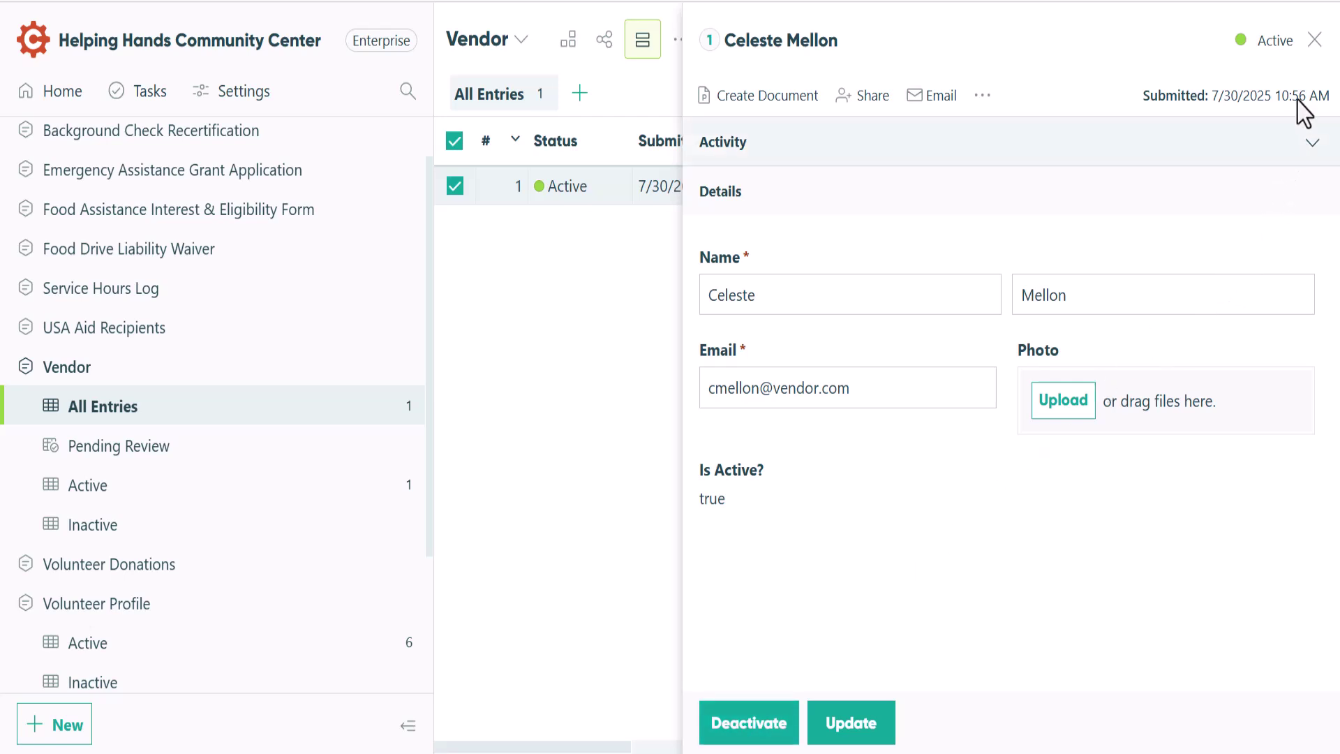
Use Change Status > Inactive in the bulk actions menu on the selected Vendor entry
{"action": "left_click", "coordinate": [1315, 41]}
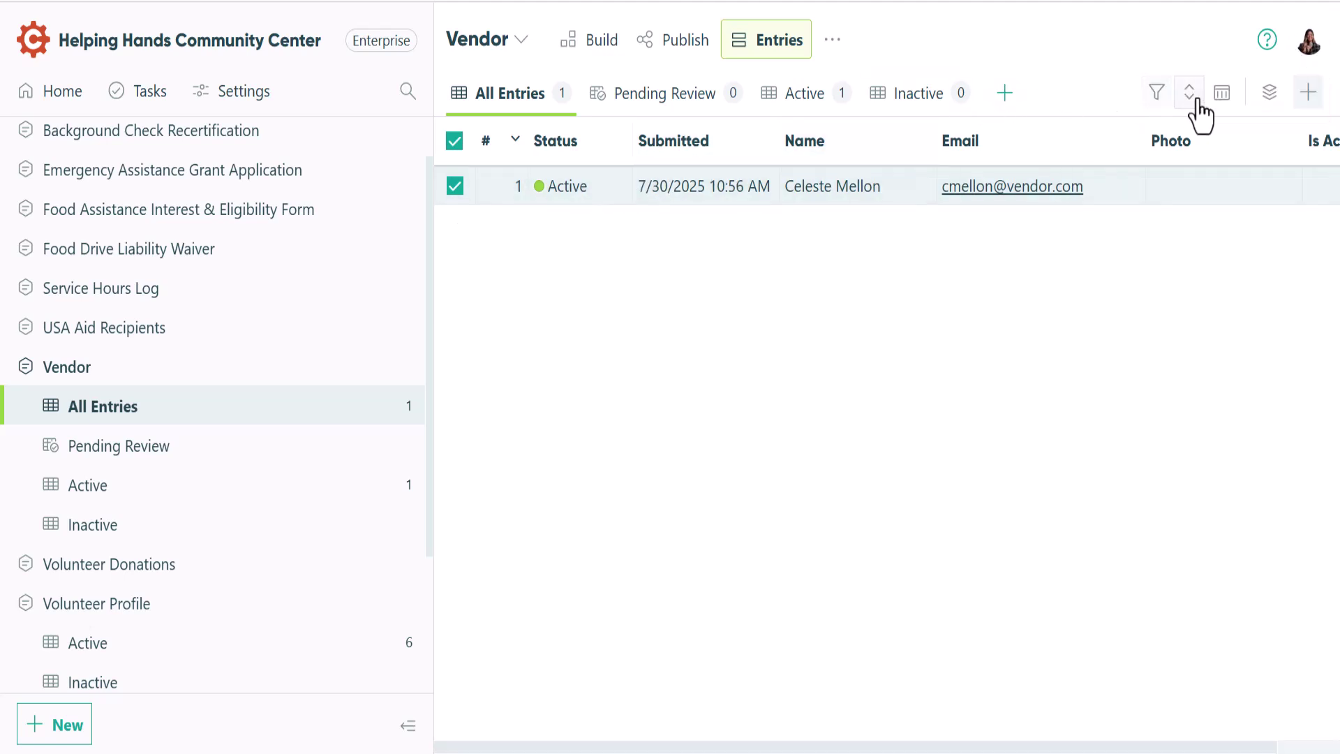
{"action": "left_click", "coordinate": [1267, 94]}
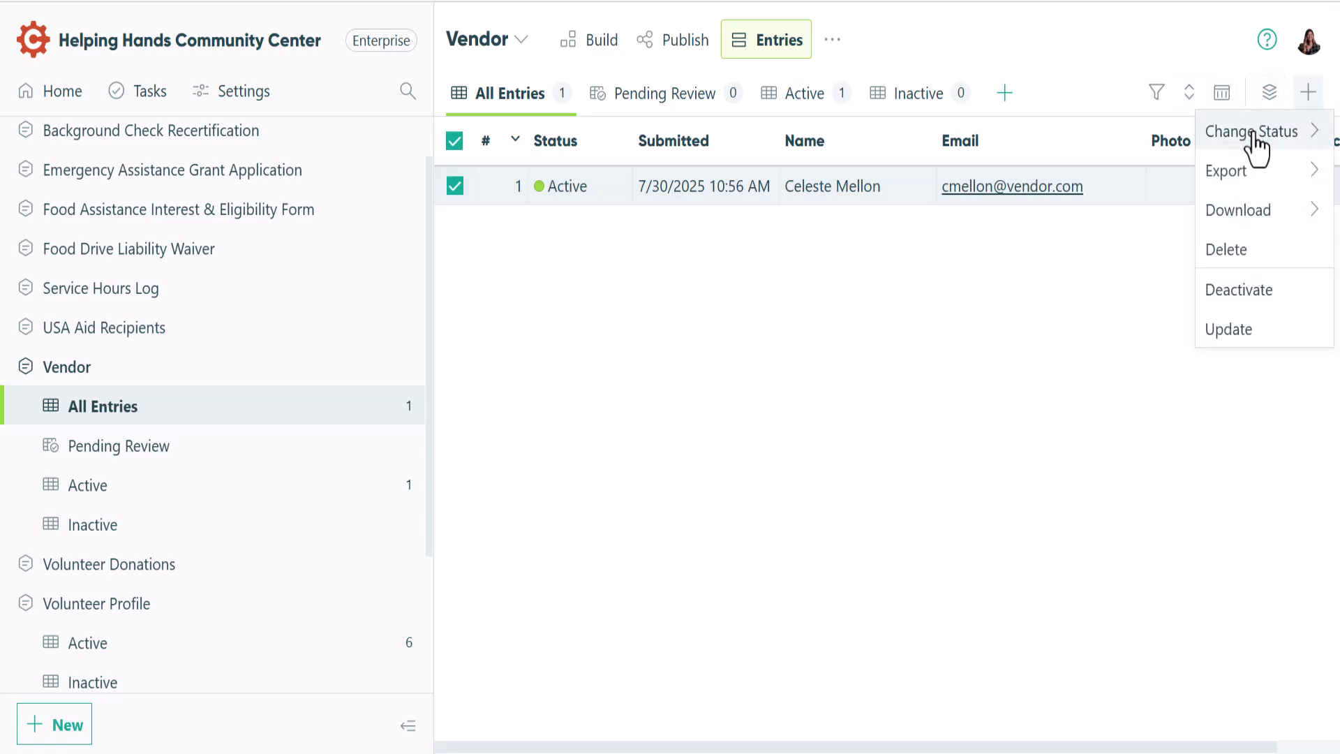
{"action": "mouse_move", "coordinate": [1254, 140]}
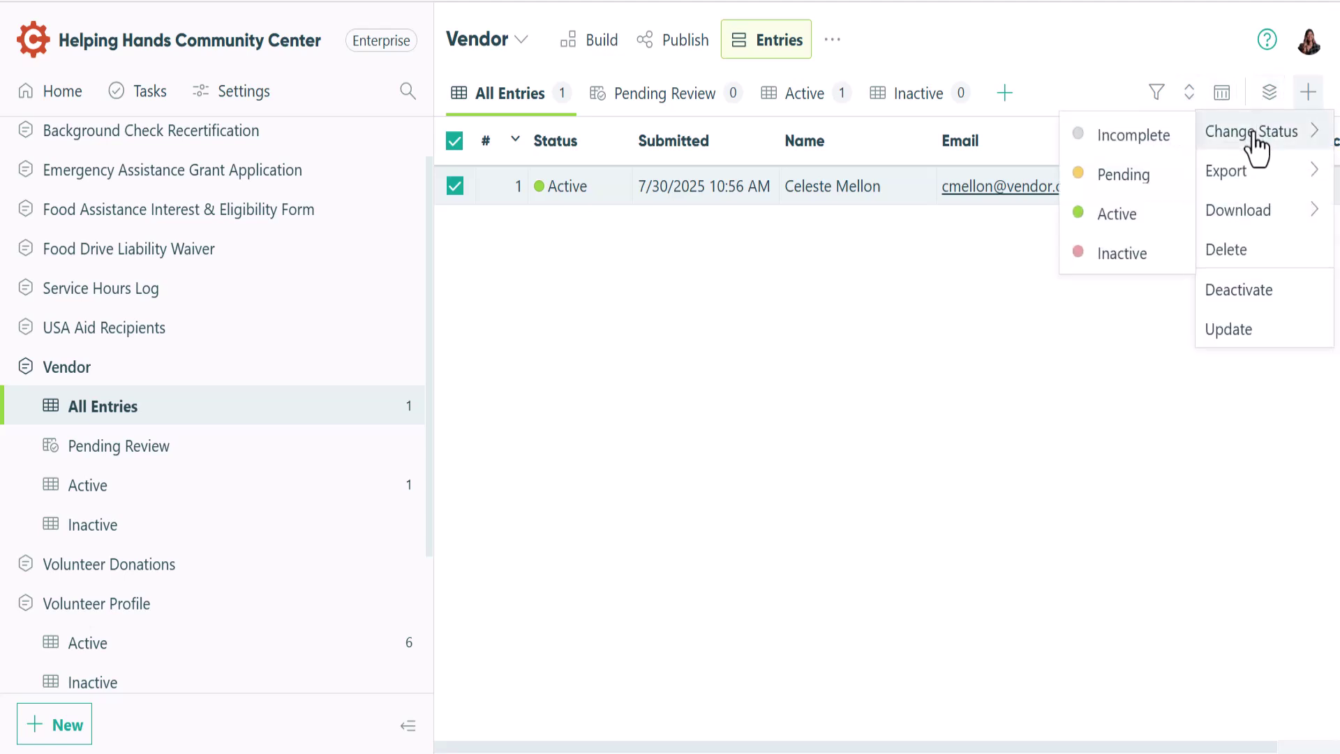
{"action": "left_click", "coordinate": [1125, 259]}
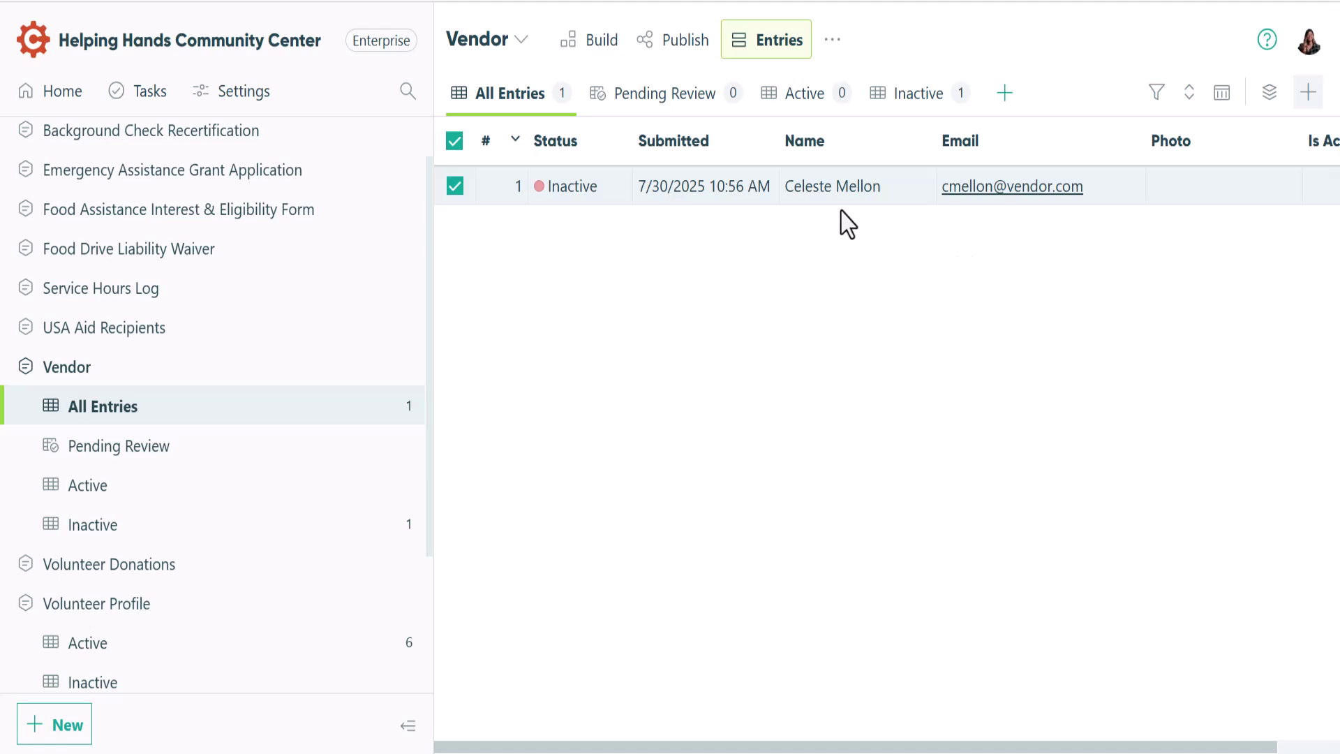
Uncheck Vendor under Allowed Guest Types in Guest Access and review the 13-guest list
{"action": "left_click", "coordinate": [252, 104]}
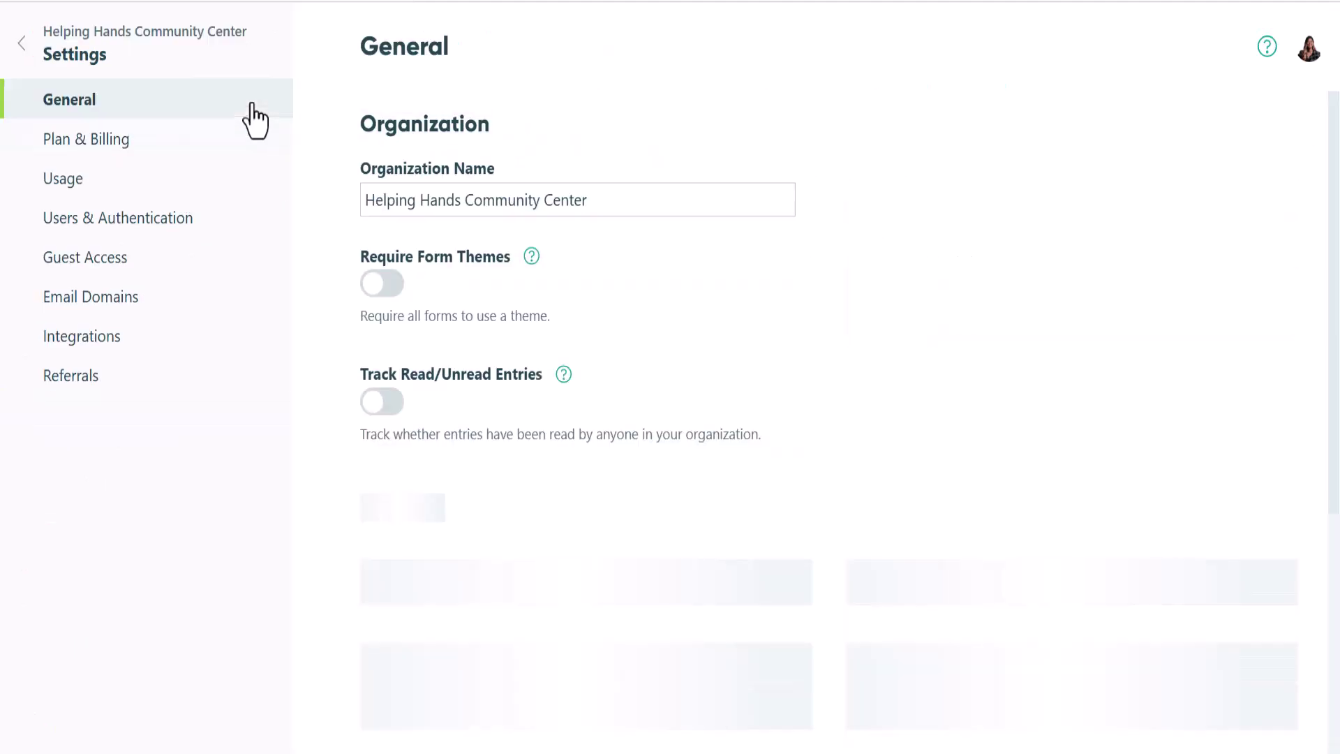
{"action": "left_click", "coordinate": [232, 273]}
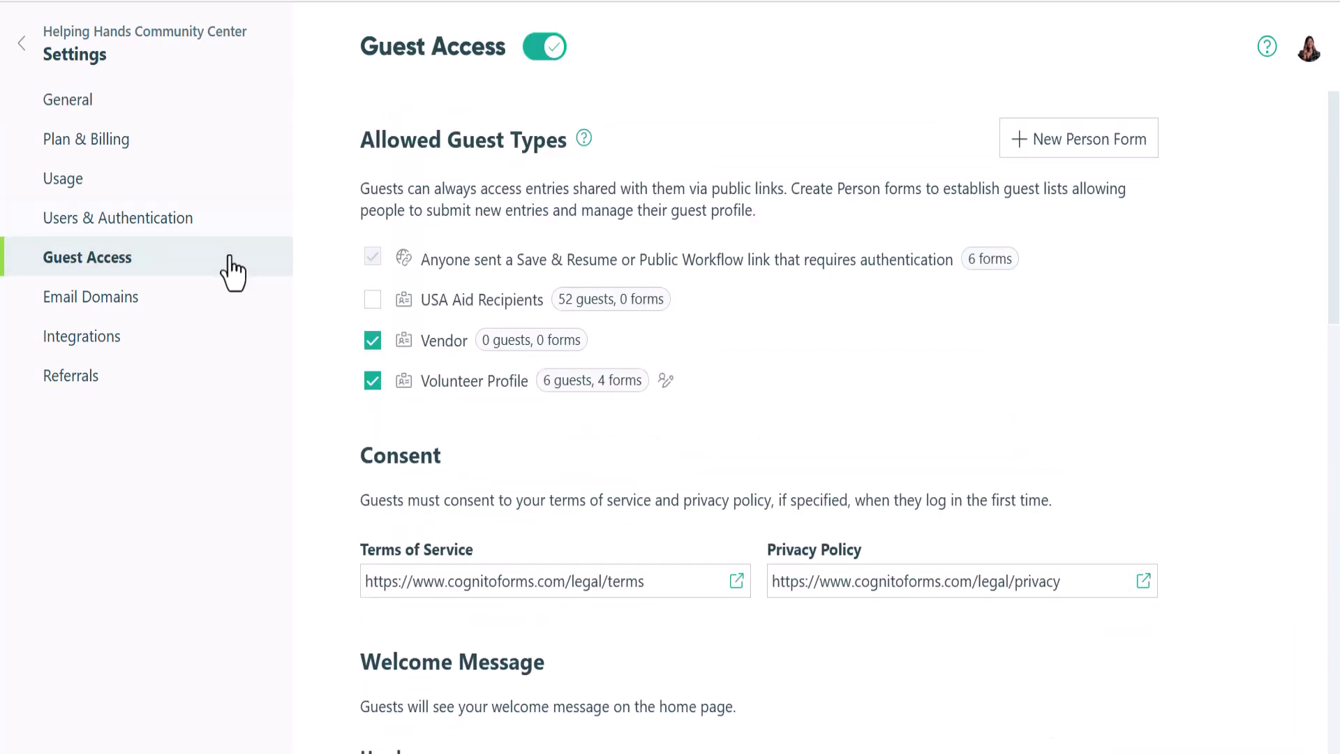
{"action": "left_click", "coordinate": [374, 347]}
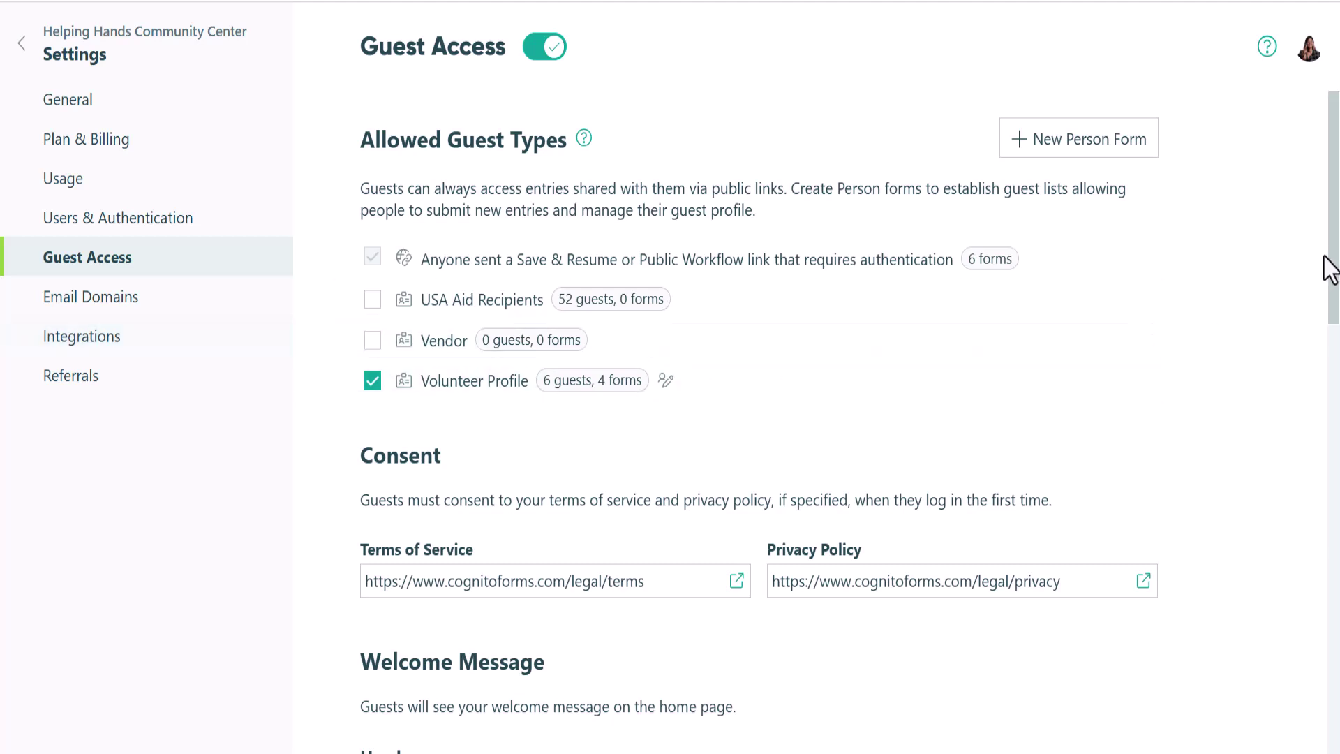
{"action": "left_click_drag", "start_coordinate": [1332, 282], "coordinate": [1332, 740]}
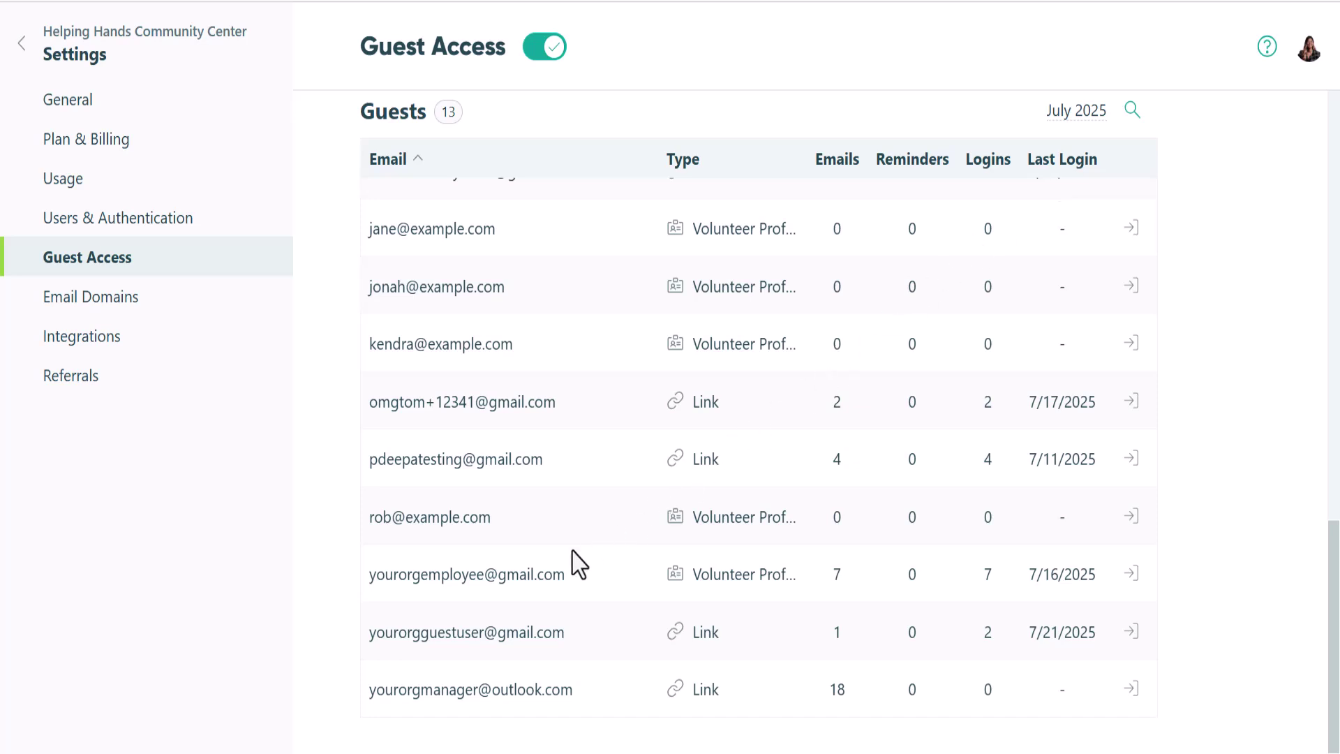
View the portal as the volunteer guest, check the Information Required task, then exit to home
{"action": "left_click", "coordinate": [1131, 574]}
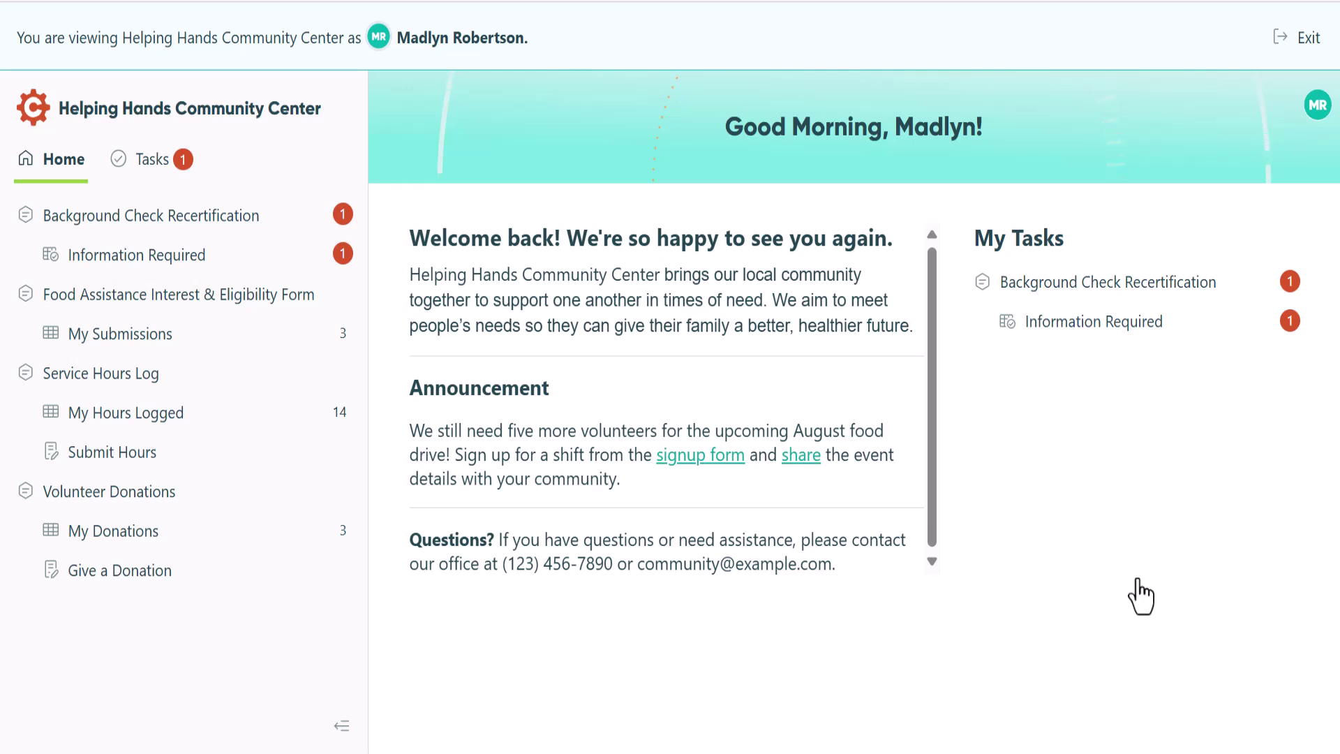
{"action": "left_click", "coordinate": [198, 264]}
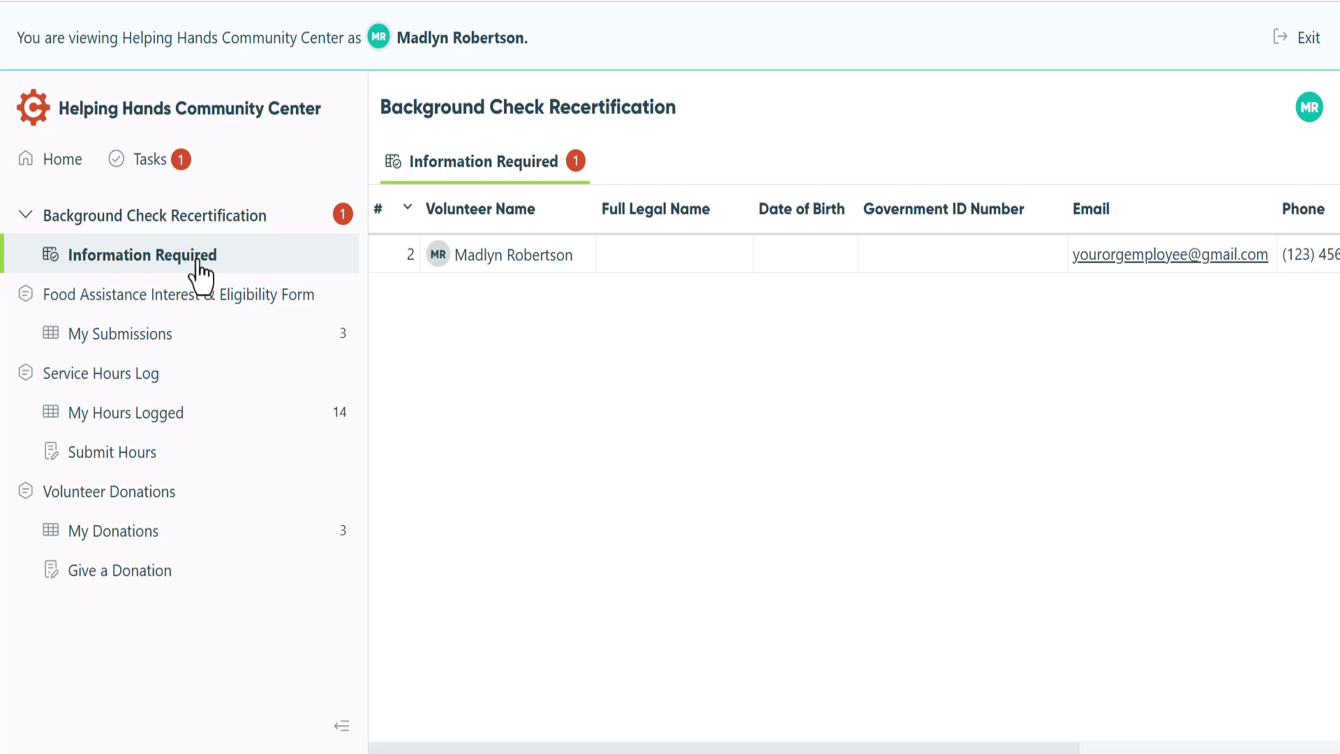
{"action": "left_click", "coordinate": [1275, 48]}
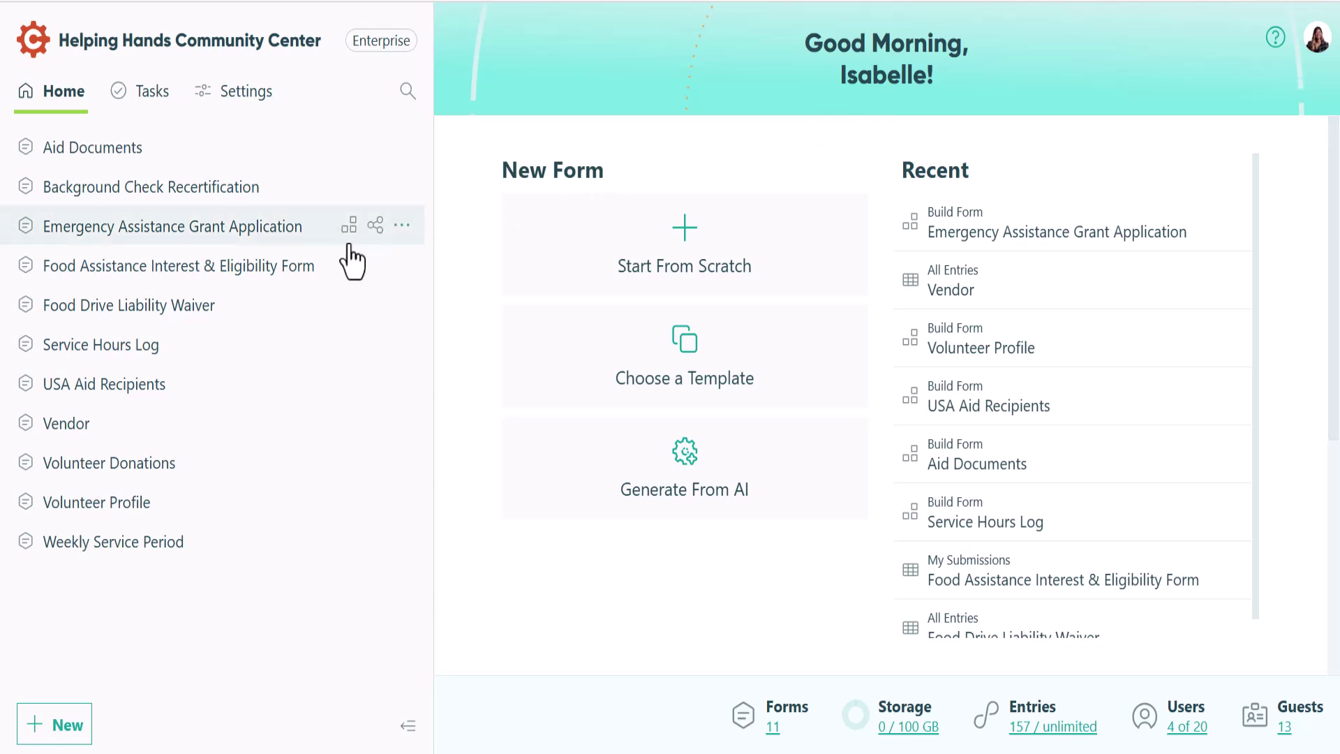
Open Emergency Assistance Grant Application's Workflow tab and expand Public Links showing Guests & Users authentication
{"action": "left_click", "coordinate": [347, 229]}
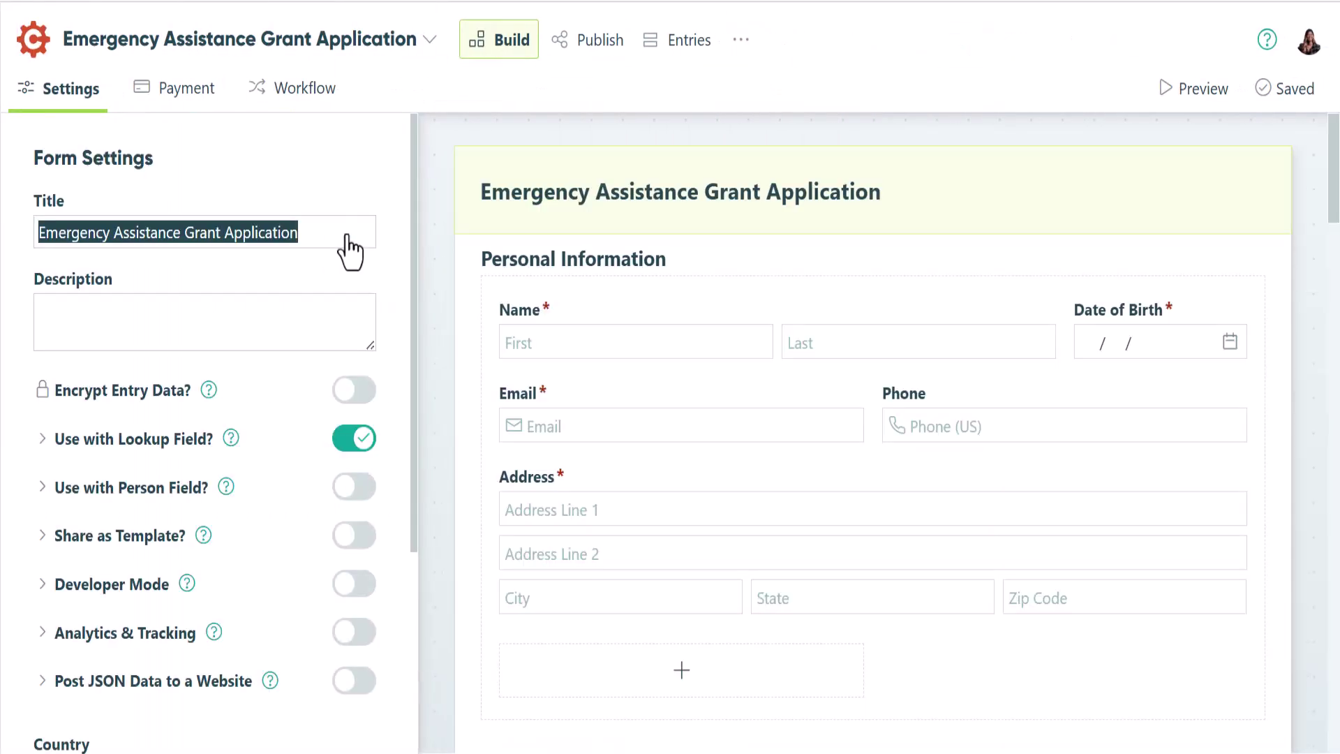
{"action": "left_click", "coordinate": [302, 110]}
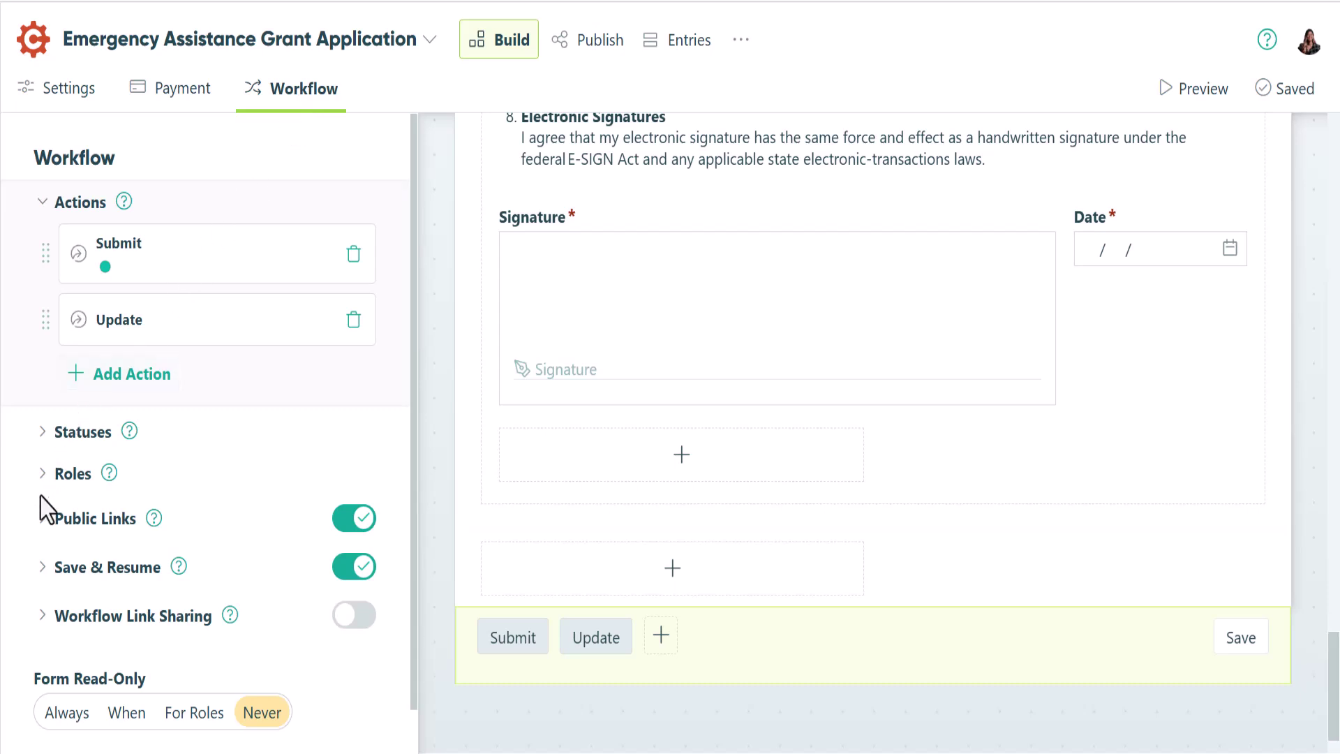
{"action": "left_click", "coordinate": [39, 519]}
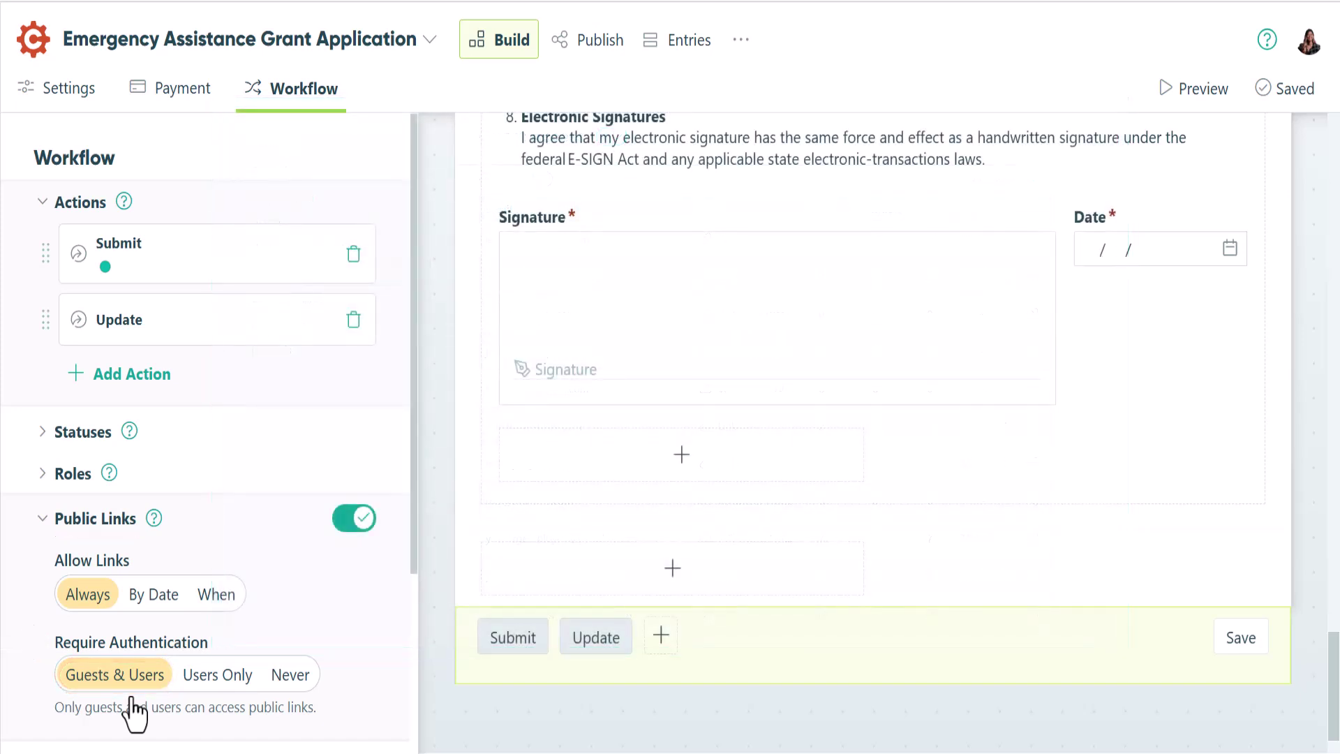
{"action": "scroll", "coordinate": [132, 712], "scroll_direction": "down", "scroll_amount": 3}
Expand Save & Resume to confirm Require Authentication and open its email notification
{"action": "left_click", "coordinate": [44, 541]}
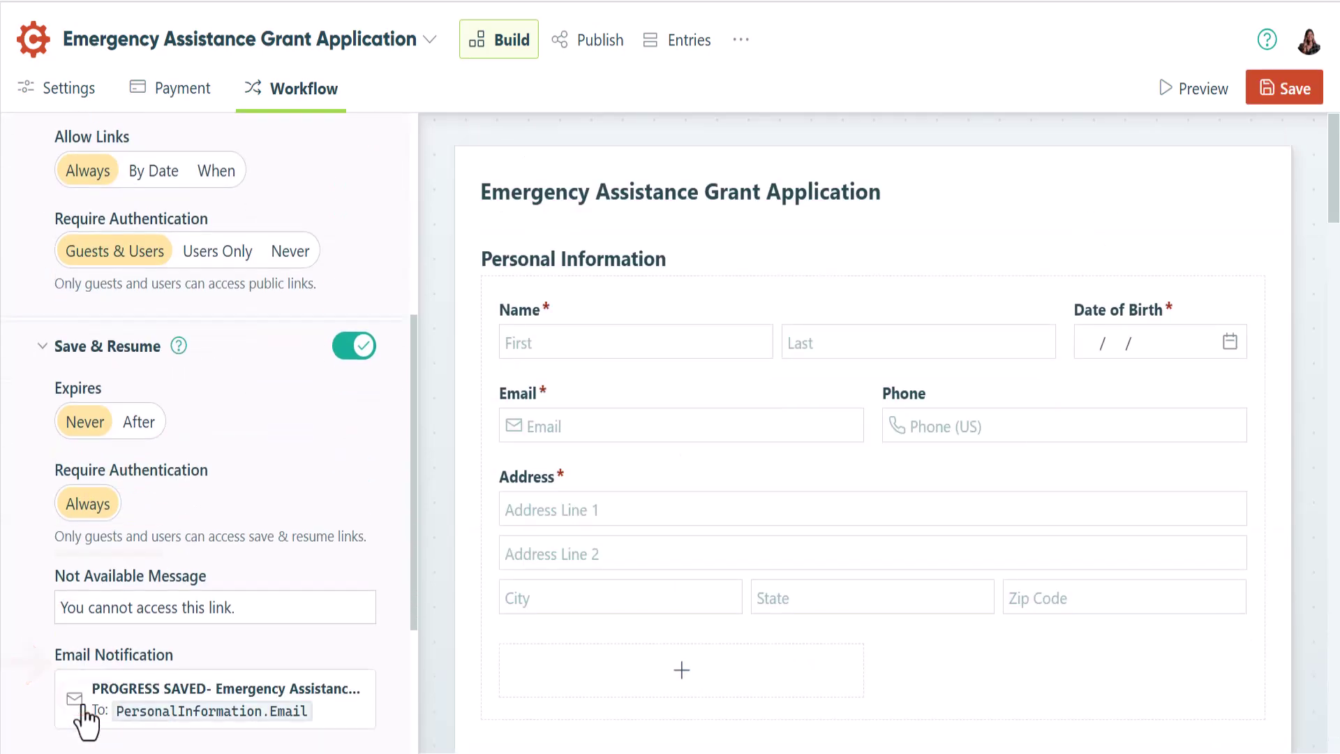
{"action": "scroll", "coordinate": [83, 698], "scroll_direction": "down", "scroll_amount": 1}
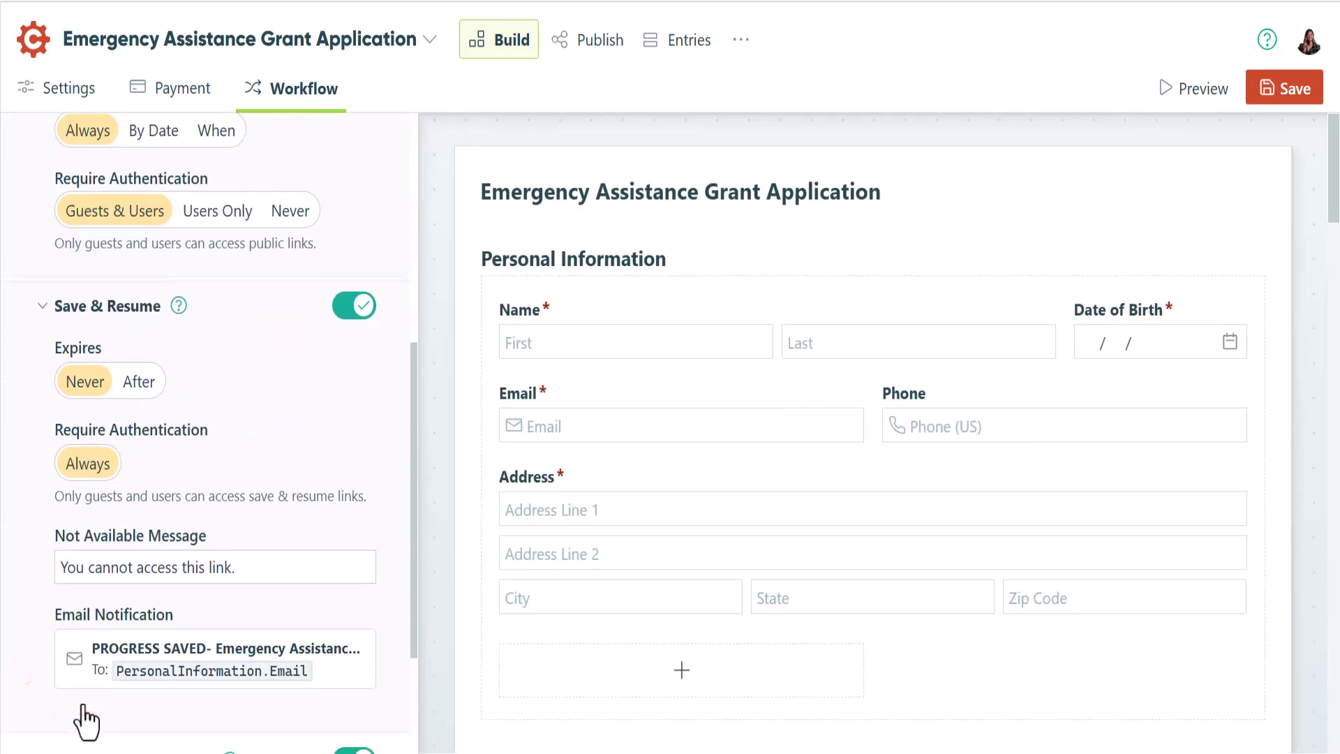
{"action": "left_click", "coordinate": [242, 688]}
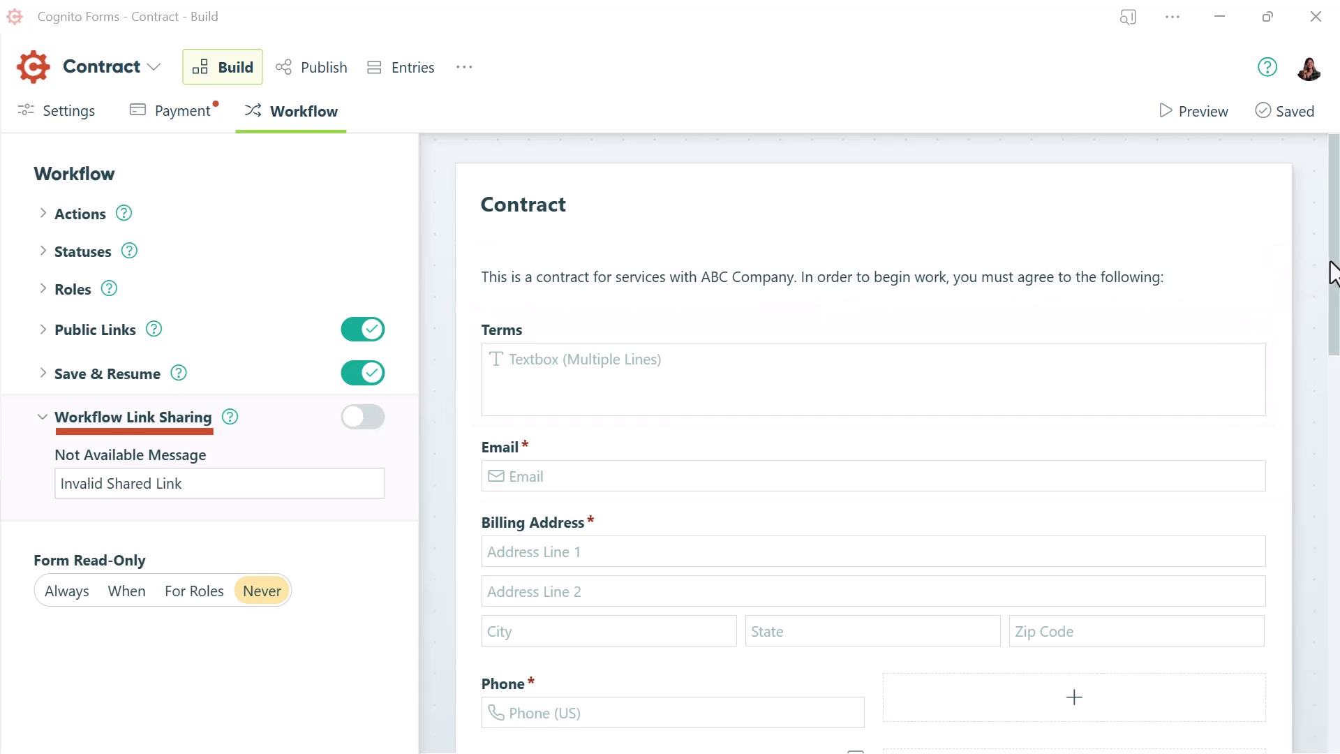
{"action": "left_click_drag", "start_coordinate": [1333, 271], "coordinate": [1333, 322]}
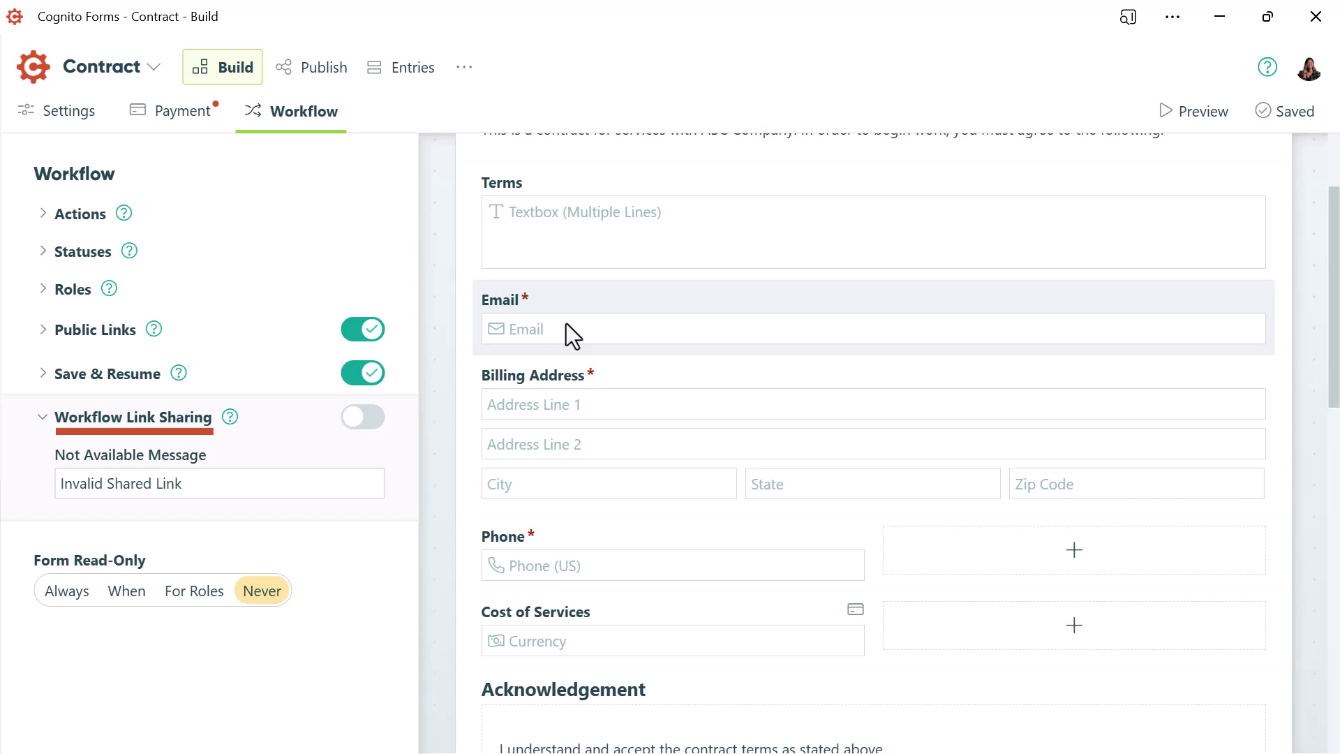
{"action": "scroll", "coordinate": [567, 324], "scroll_direction": "down", "scroll_amount": 3}
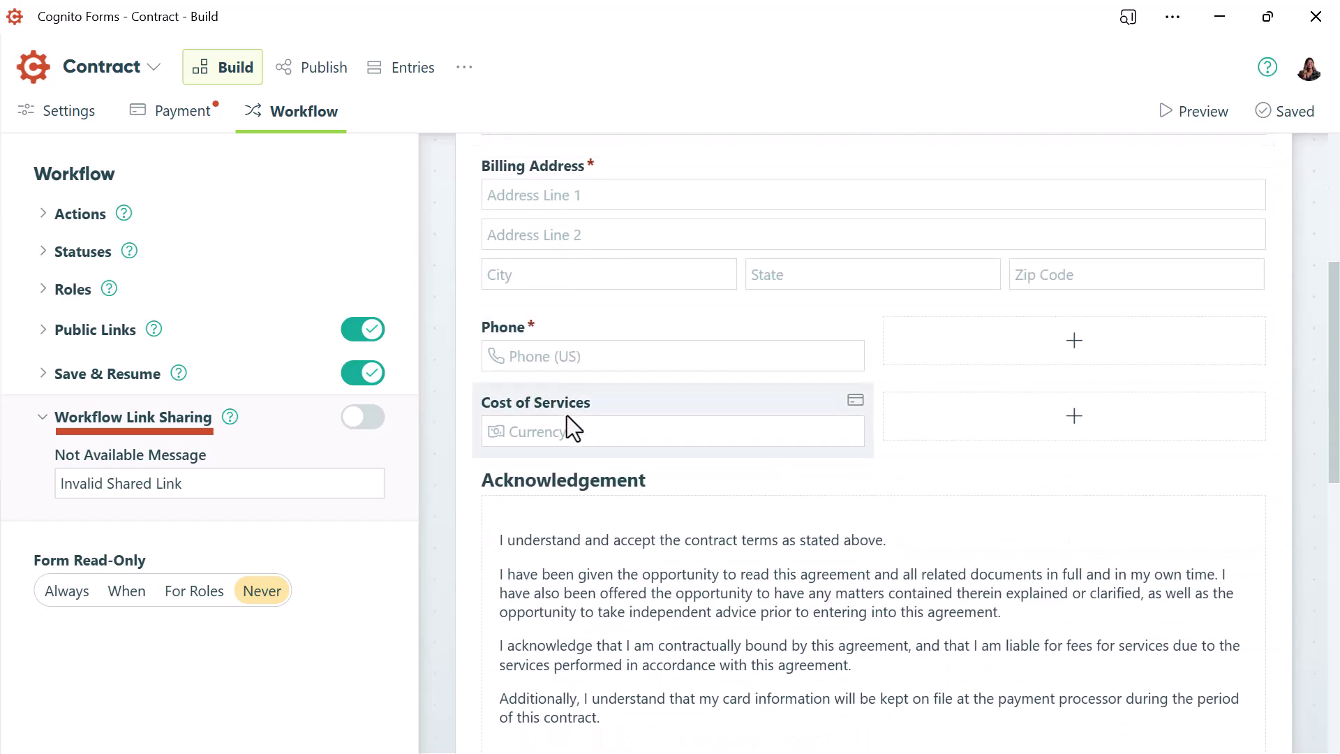
{"action": "scroll", "coordinate": [567, 416], "scroll_direction": "down", "scroll_amount": 10}
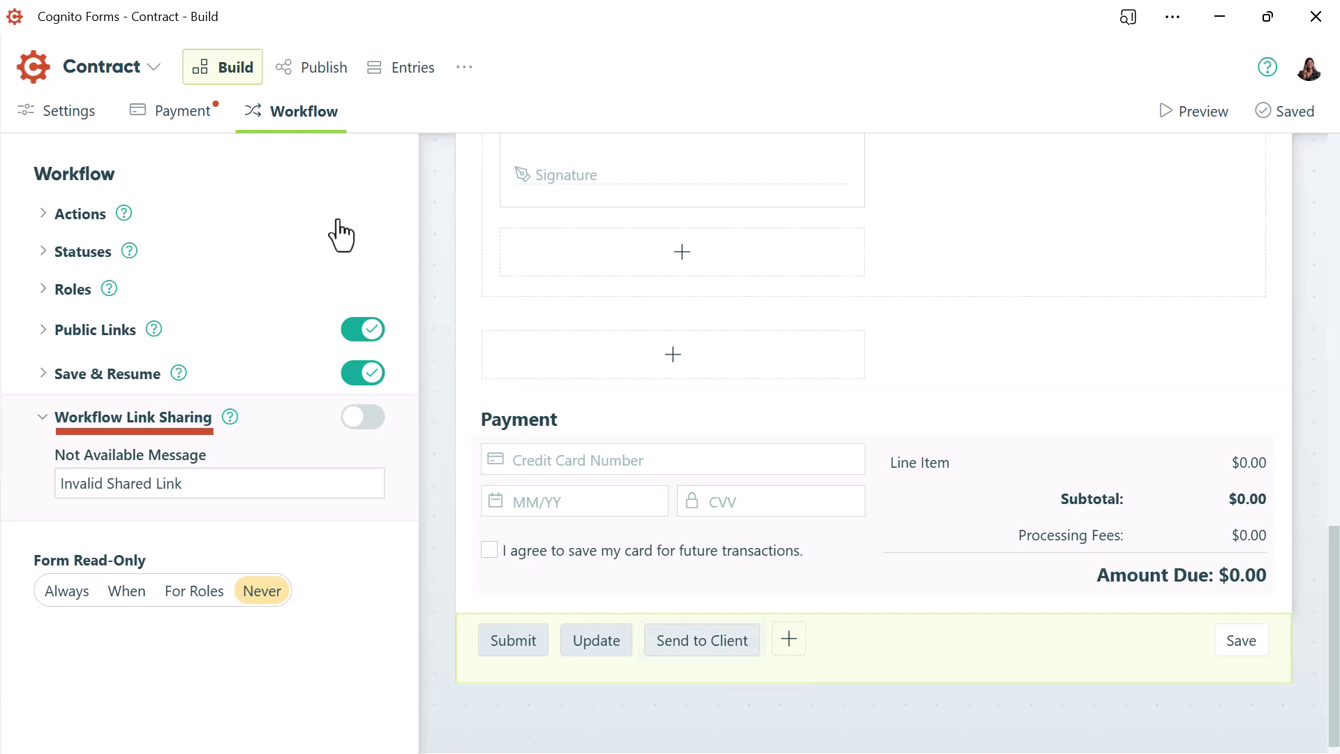
Enable Workflow Link Sharing on the Contract form and set Require Authentication to Always
{"action": "left_click", "coordinate": [366, 425]}
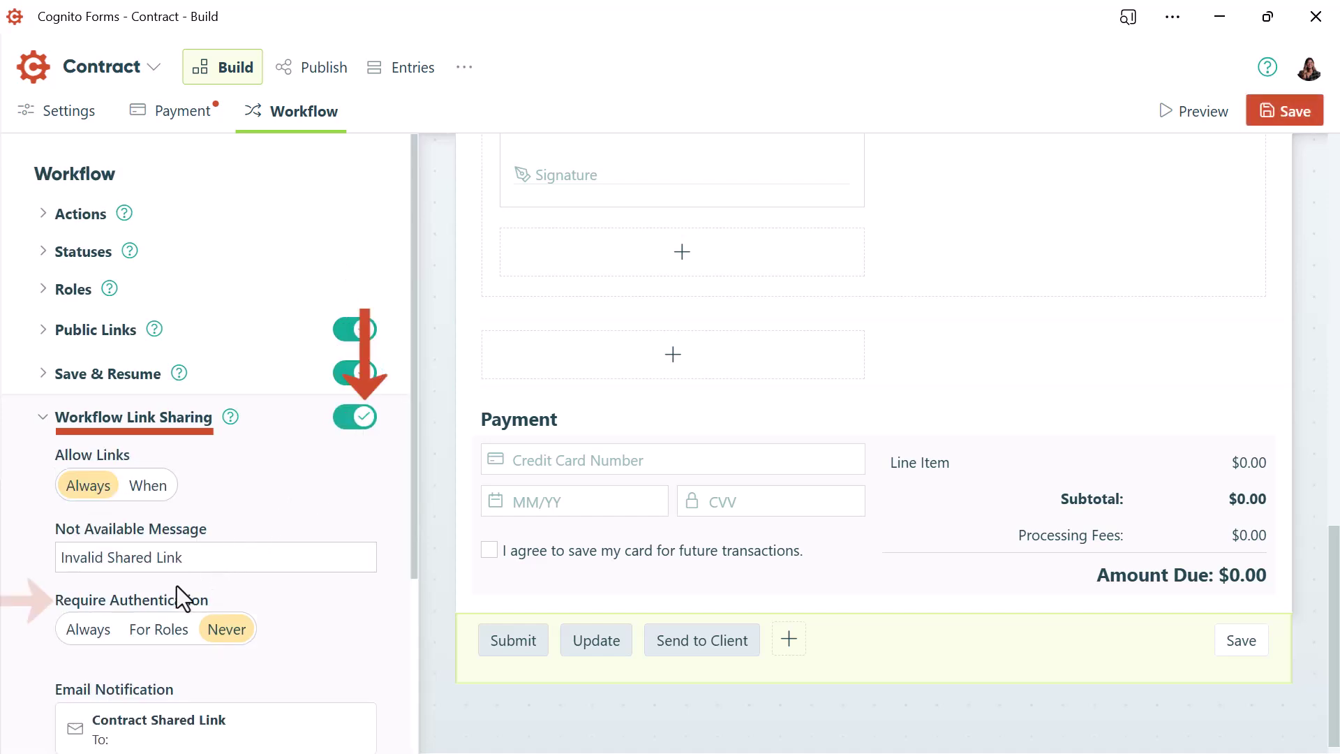
{"action": "left_click", "coordinate": [88, 630]}
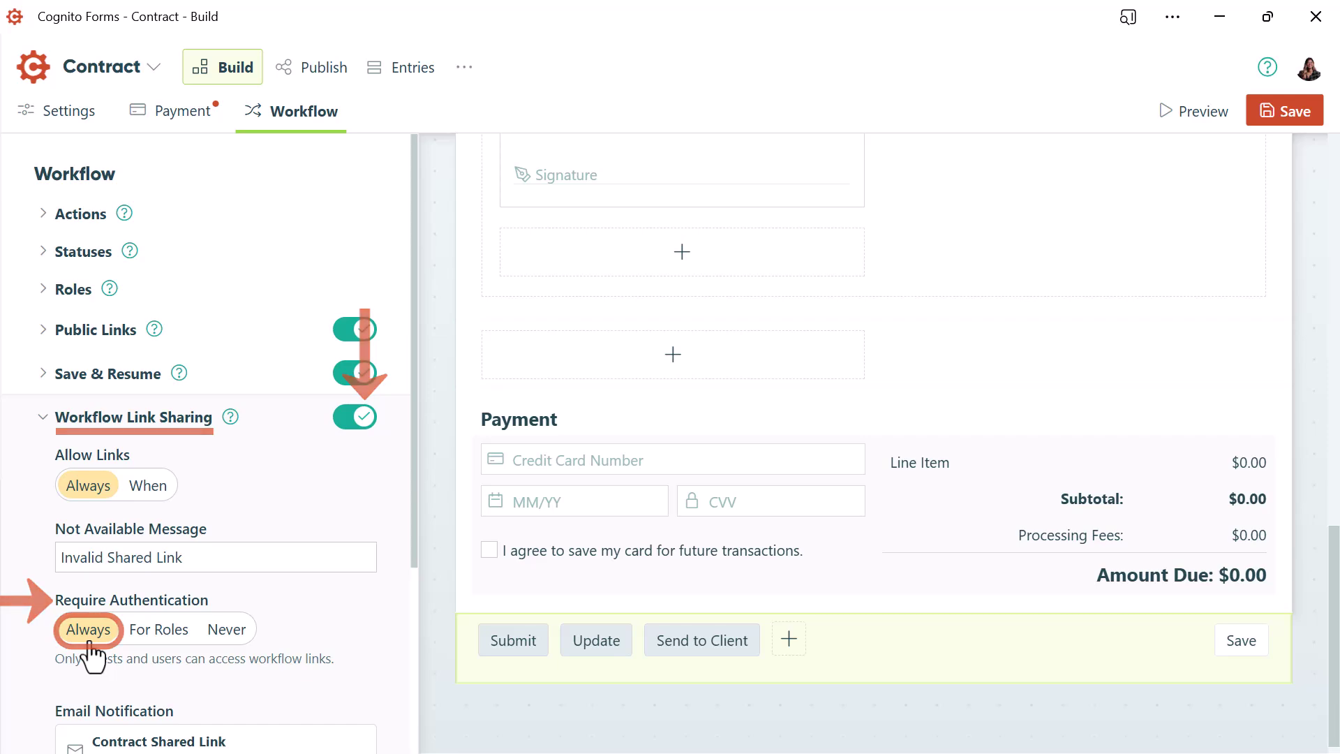
{"action": "scroll", "coordinate": [699, 660], "scroll_direction": "down", "scroll_amount": 1}
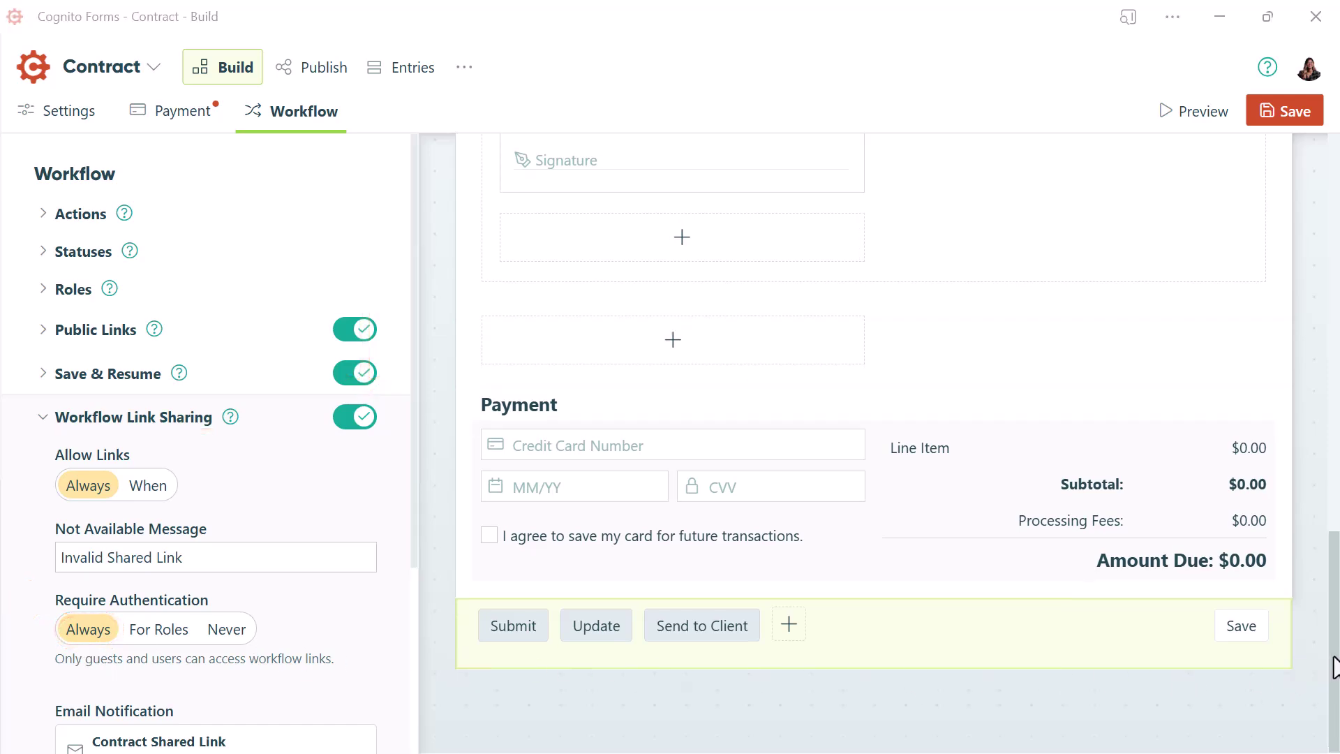
{"action": "scroll", "coordinate": [1287, 454], "scroll_direction": "up", "scroll_amount": 15}
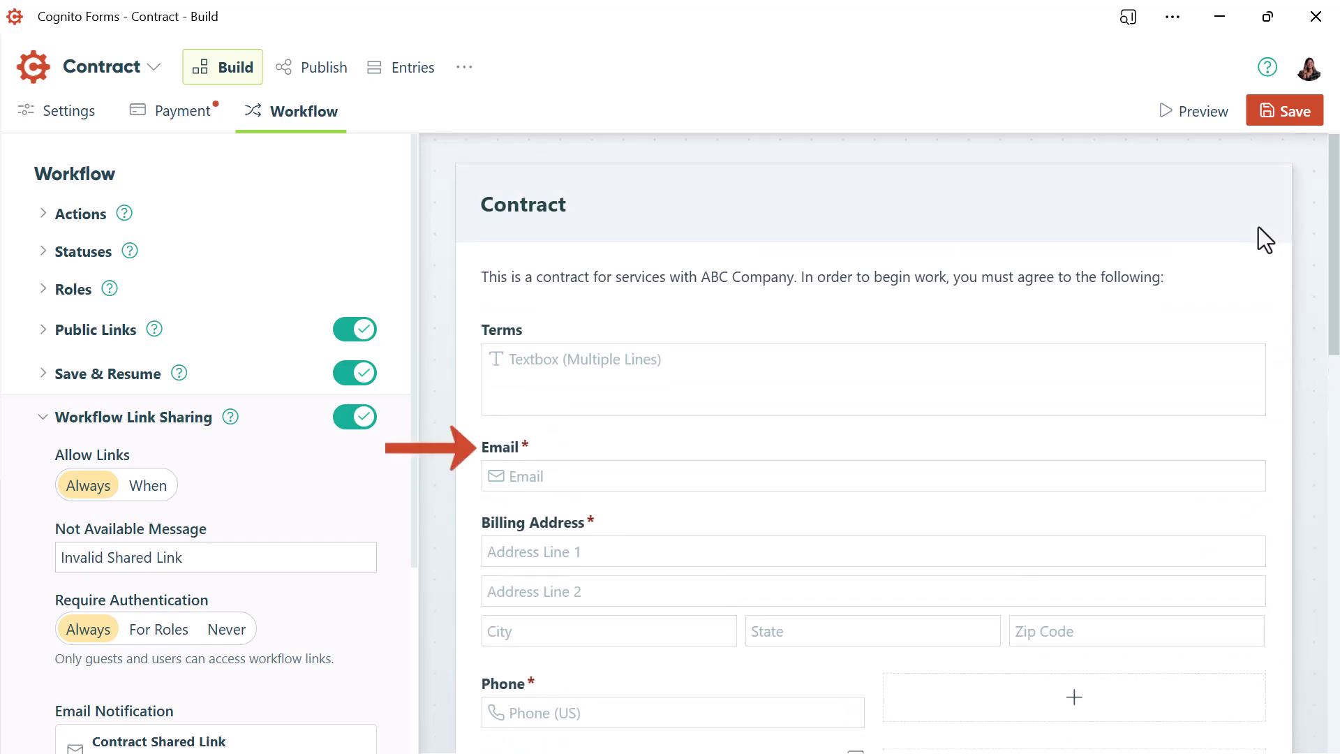
Show the Email field's settings, scrolled down to its read-only Public role and Send to Client button
{"action": "left_click", "coordinate": [821, 475]}
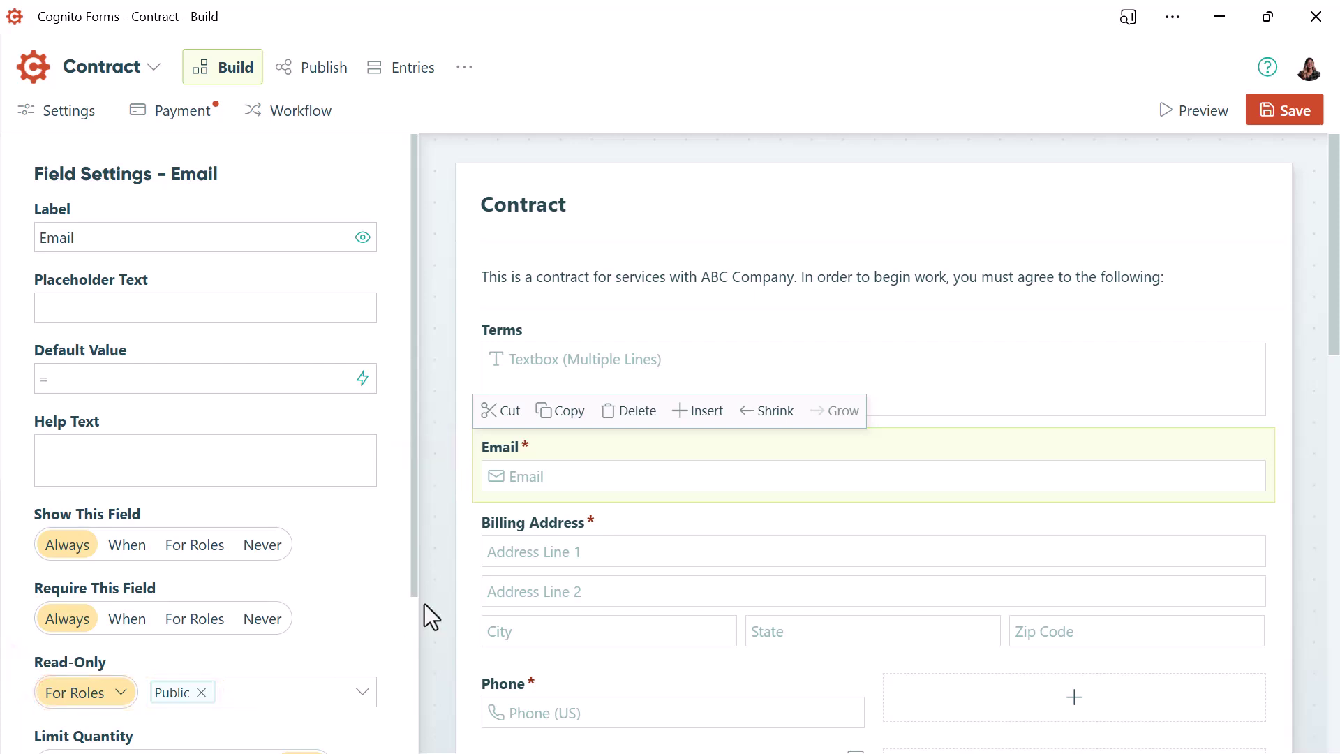
{"action": "left_click_drag", "start_coordinate": [1334, 290], "coordinate": [1338, 698]}
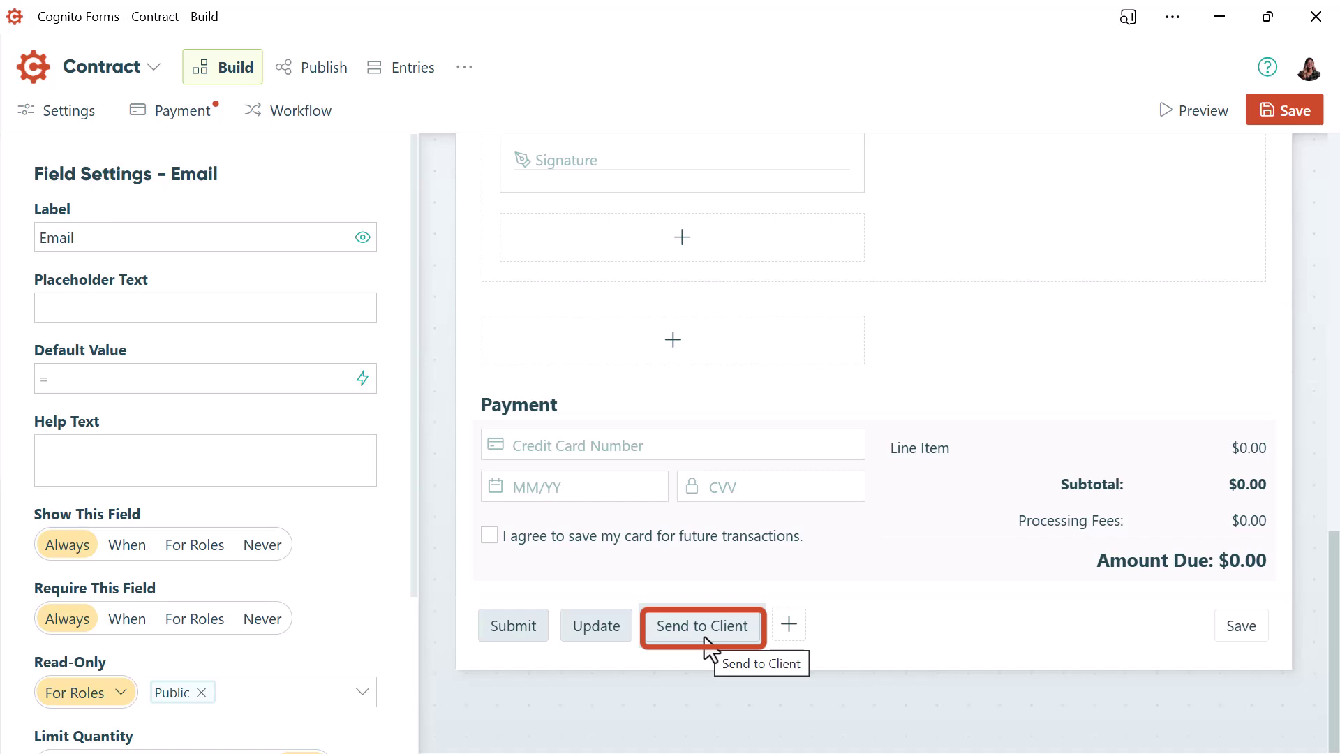
Review the existing Send to Client action and its email, then delete that action
{"action": "left_click", "coordinate": [709, 645]}
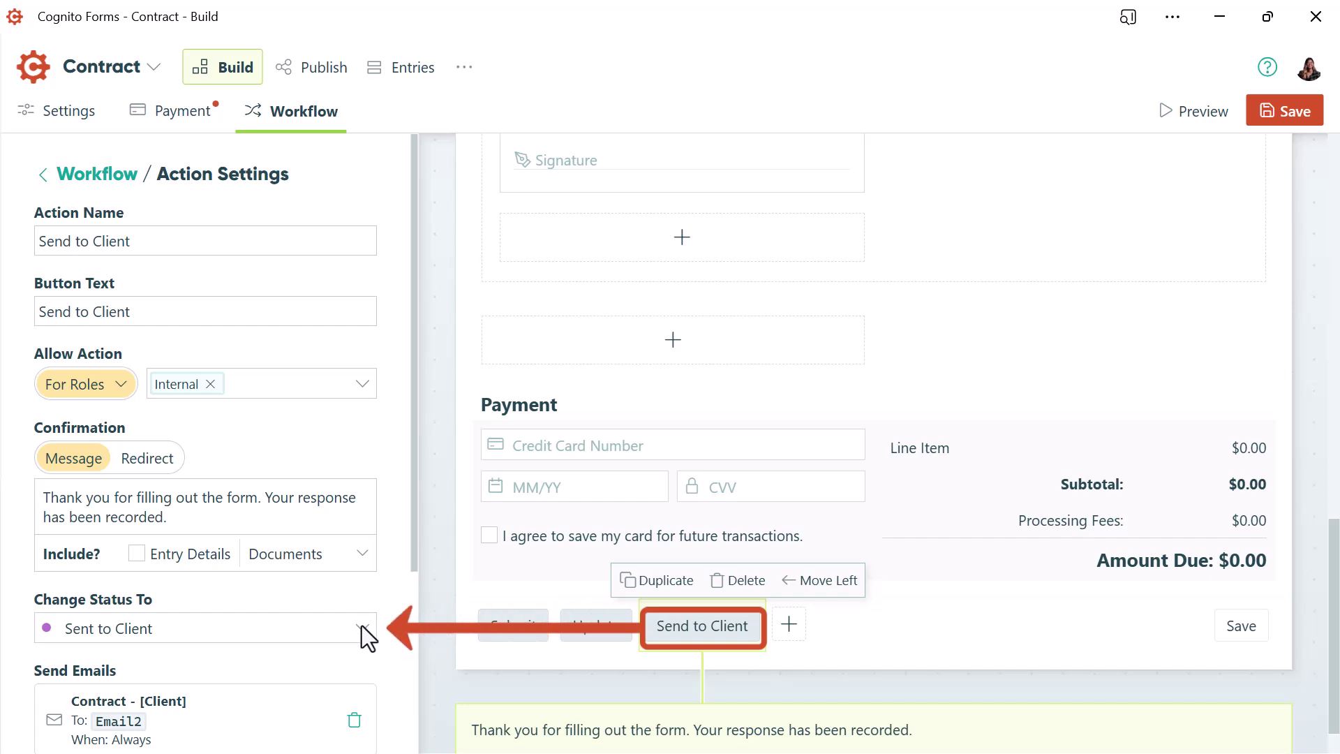
{"action": "left_click", "coordinate": [285, 720]}
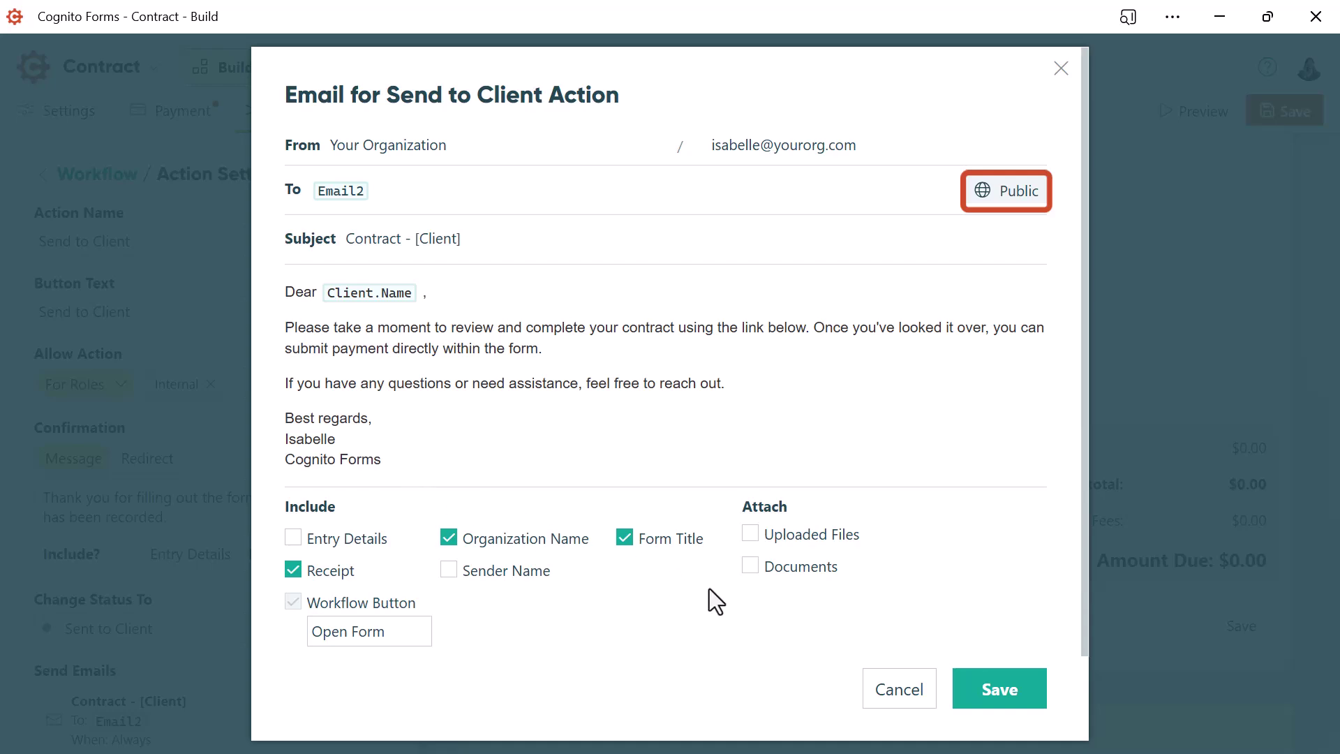
{"action": "left_click", "coordinate": [900, 690]}
{"action": "left_click", "coordinate": [743, 586]}
{"action": "left_click", "coordinate": [797, 450]}
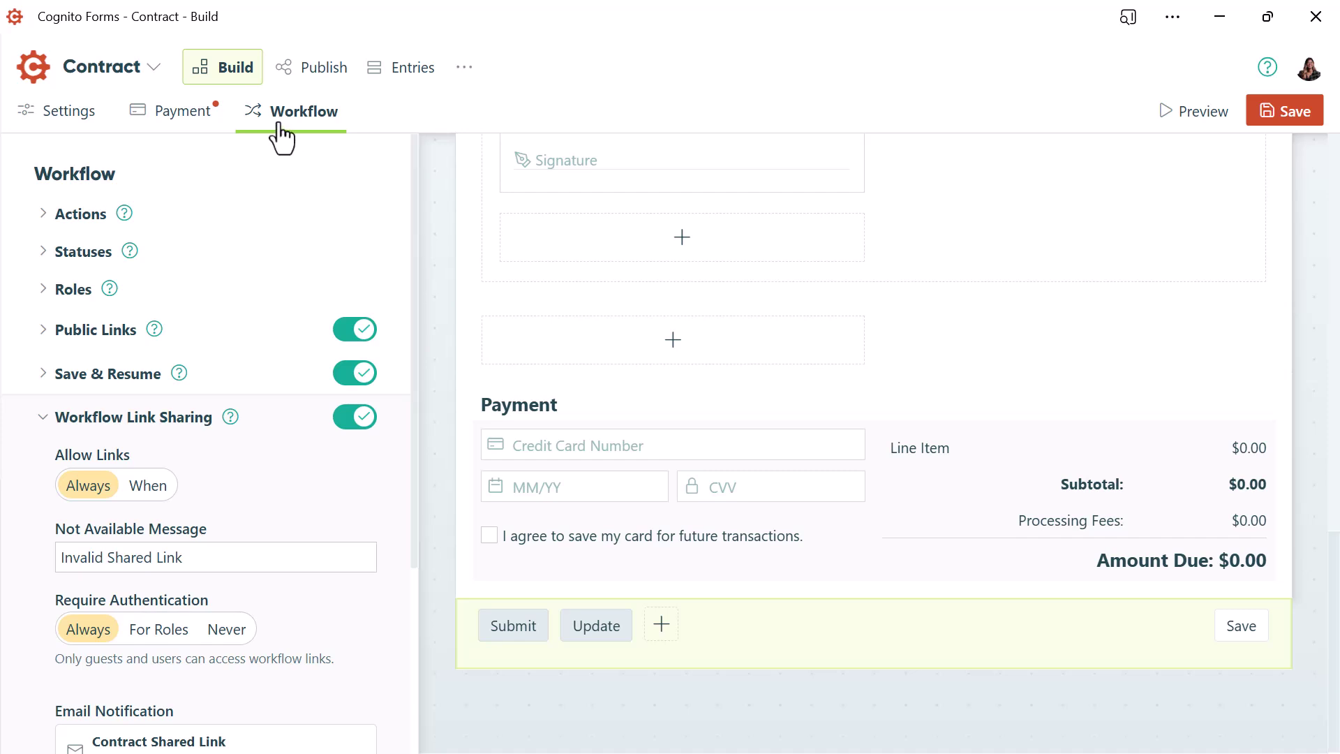
Add a 'Send to Client' action allowed only for the Internal role, changing status to Sent to Client
{"action": "left_click", "coordinate": [83, 216]}
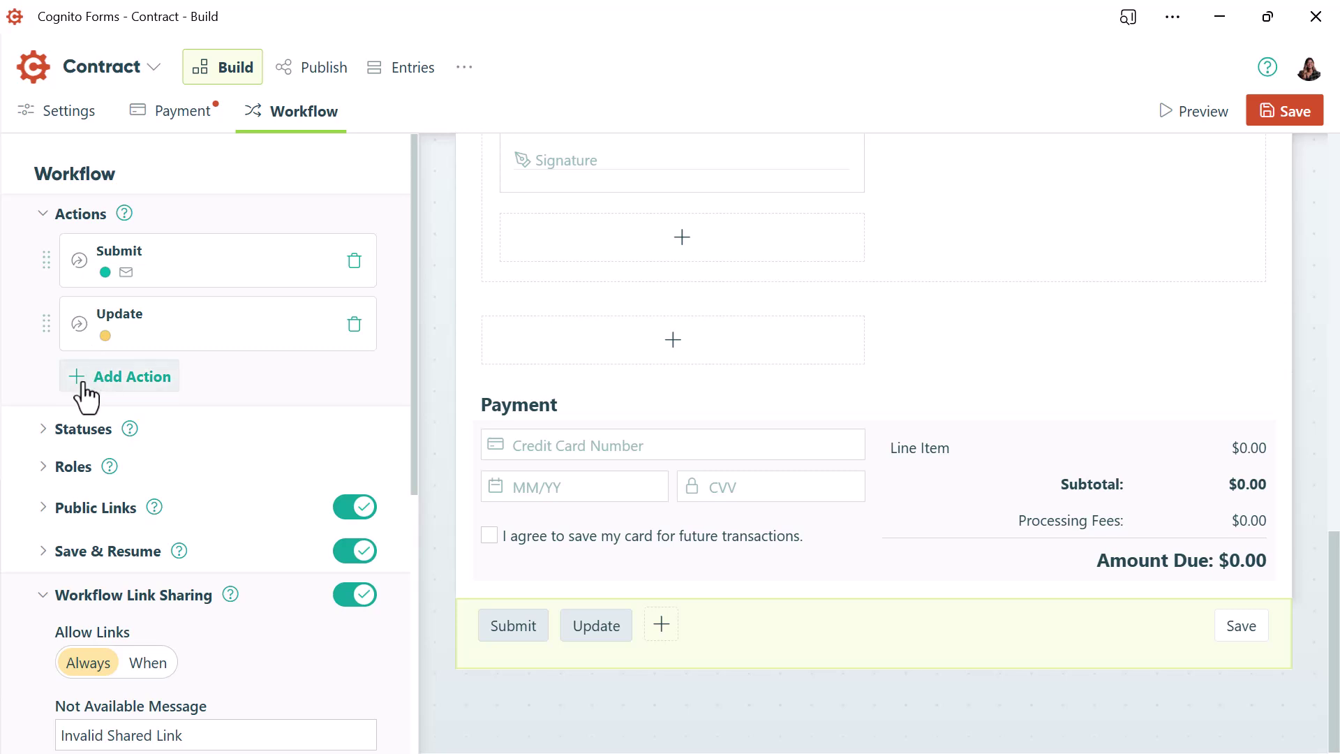
{"action": "left_click", "coordinate": [83, 385]}
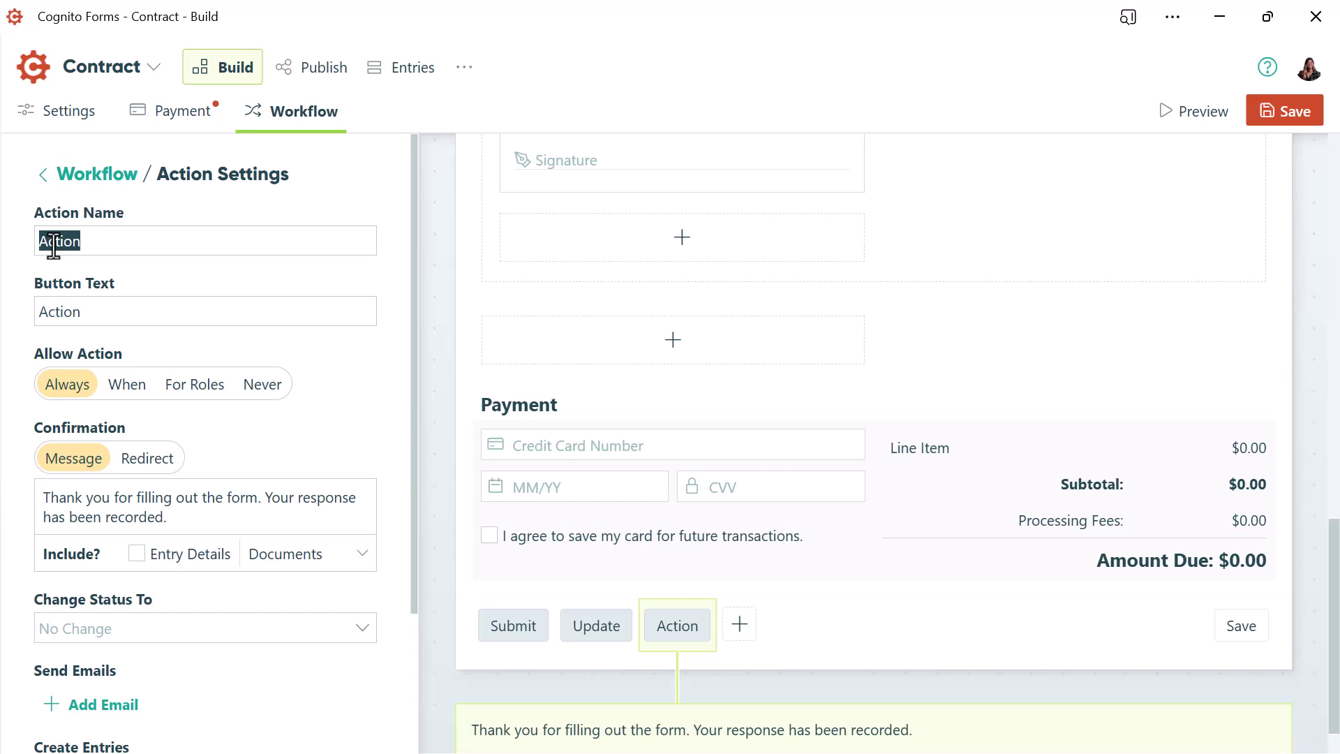
{"action": "type", "text": "Send to Client"}
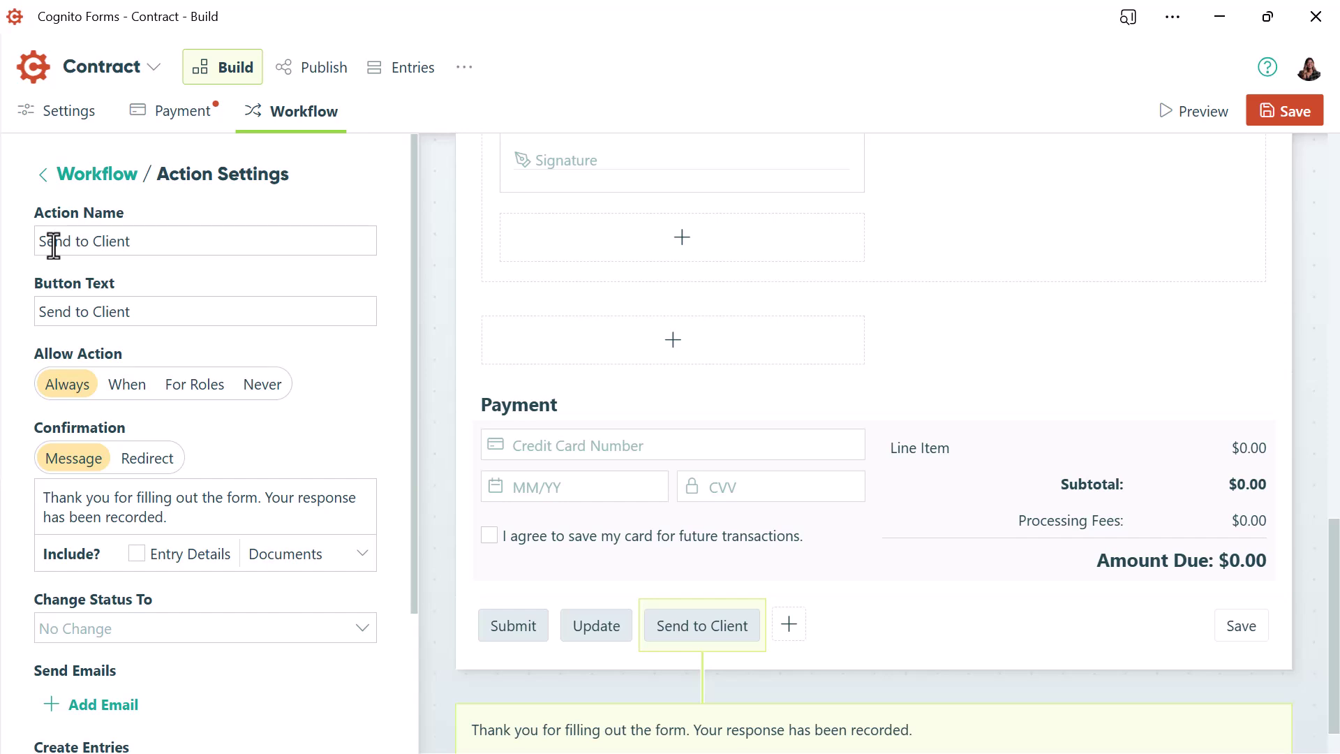
{"action": "left_click", "coordinate": [187, 385]}
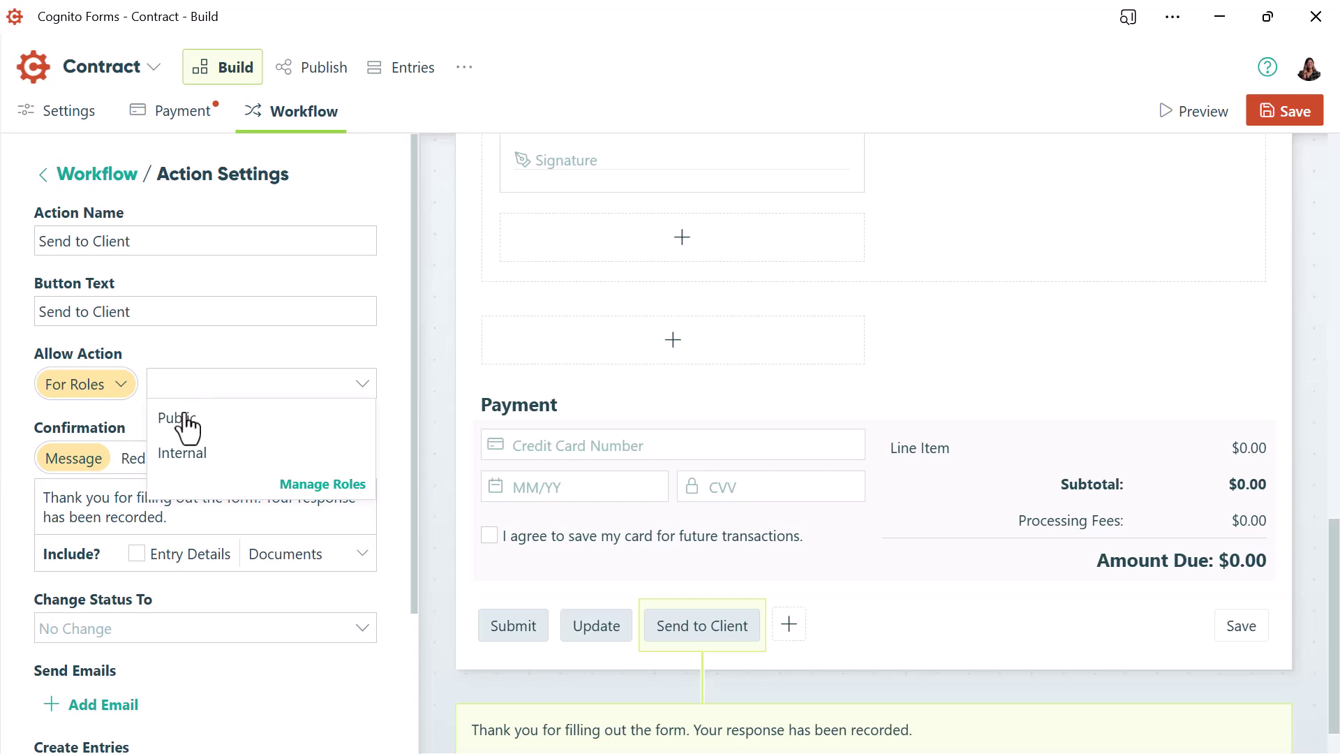
{"action": "left_click", "coordinate": [180, 459]}
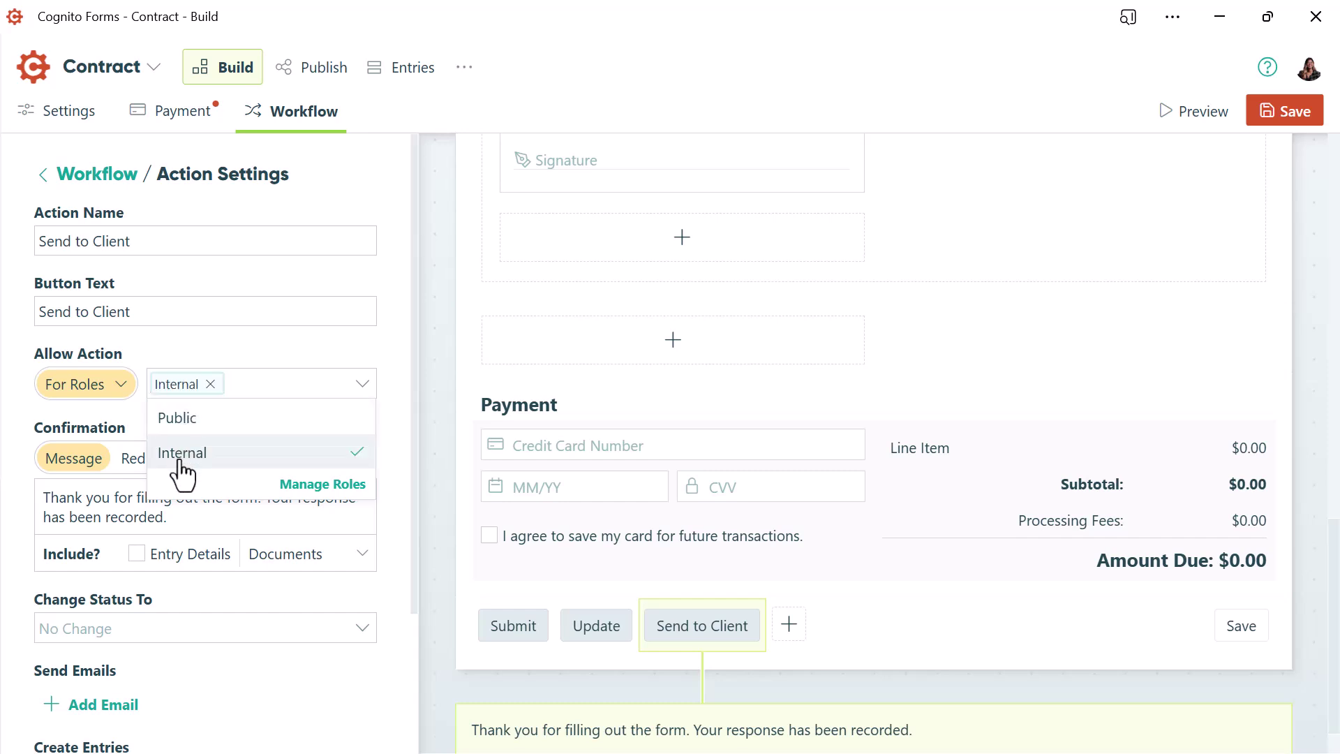
{"action": "left_click", "coordinate": [129, 414]}
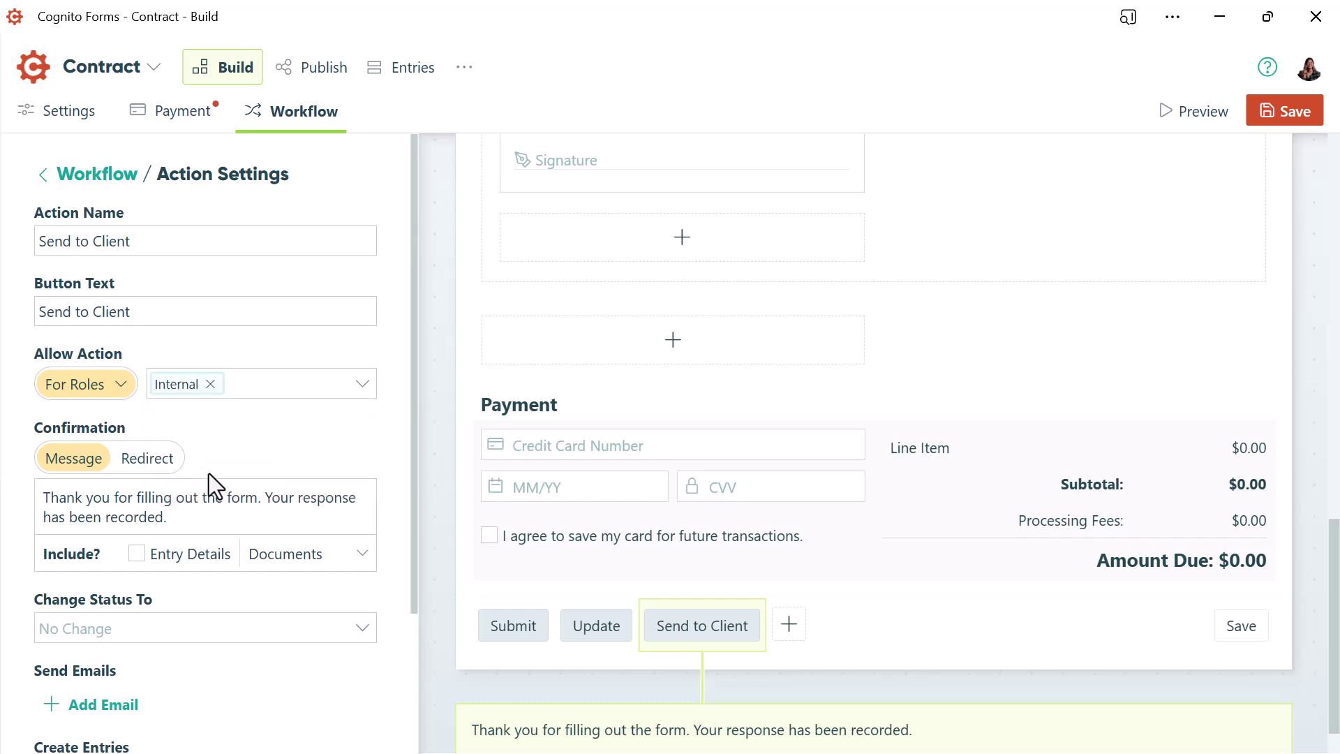
{"action": "left_click", "coordinate": [358, 631]}
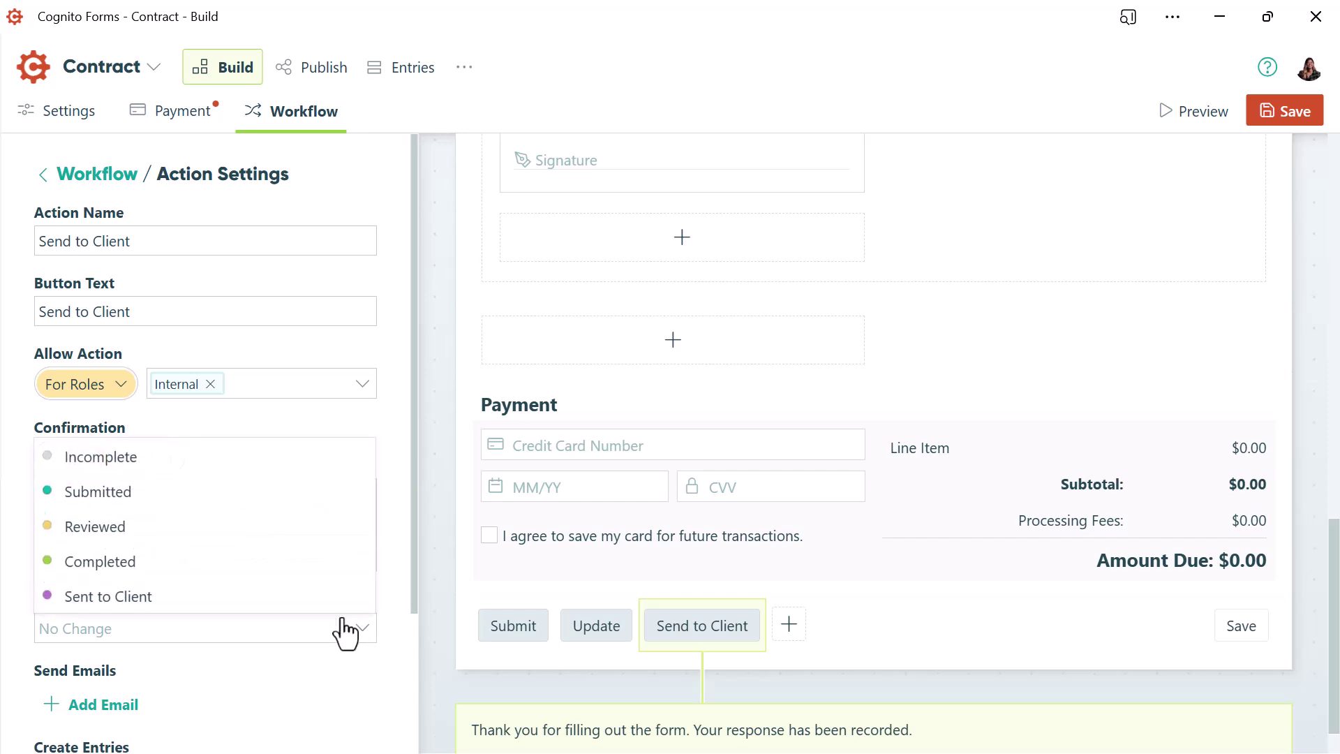
{"action": "left_click", "coordinate": [322, 600]}
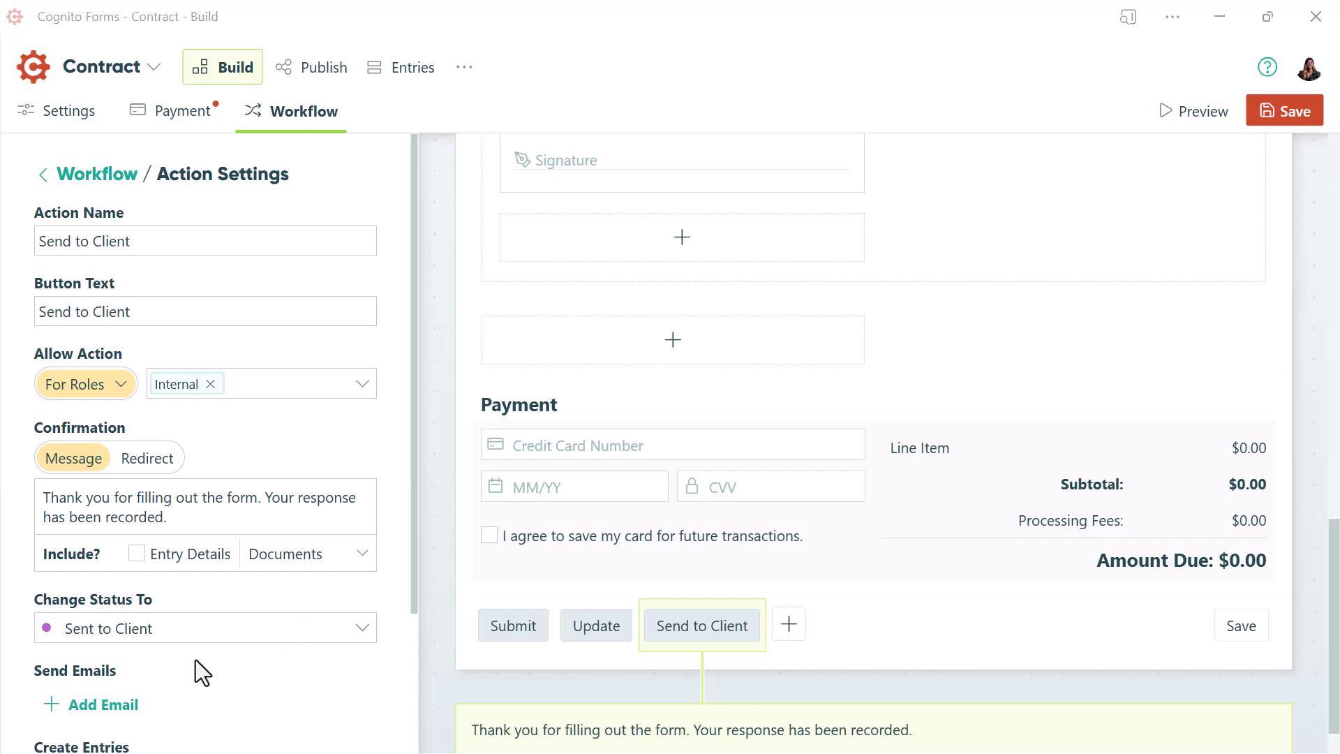
Add and save an email addressed to the form's Email field, sharing a Public workflow link
{"action": "left_click", "coordinate": [114, 706]}
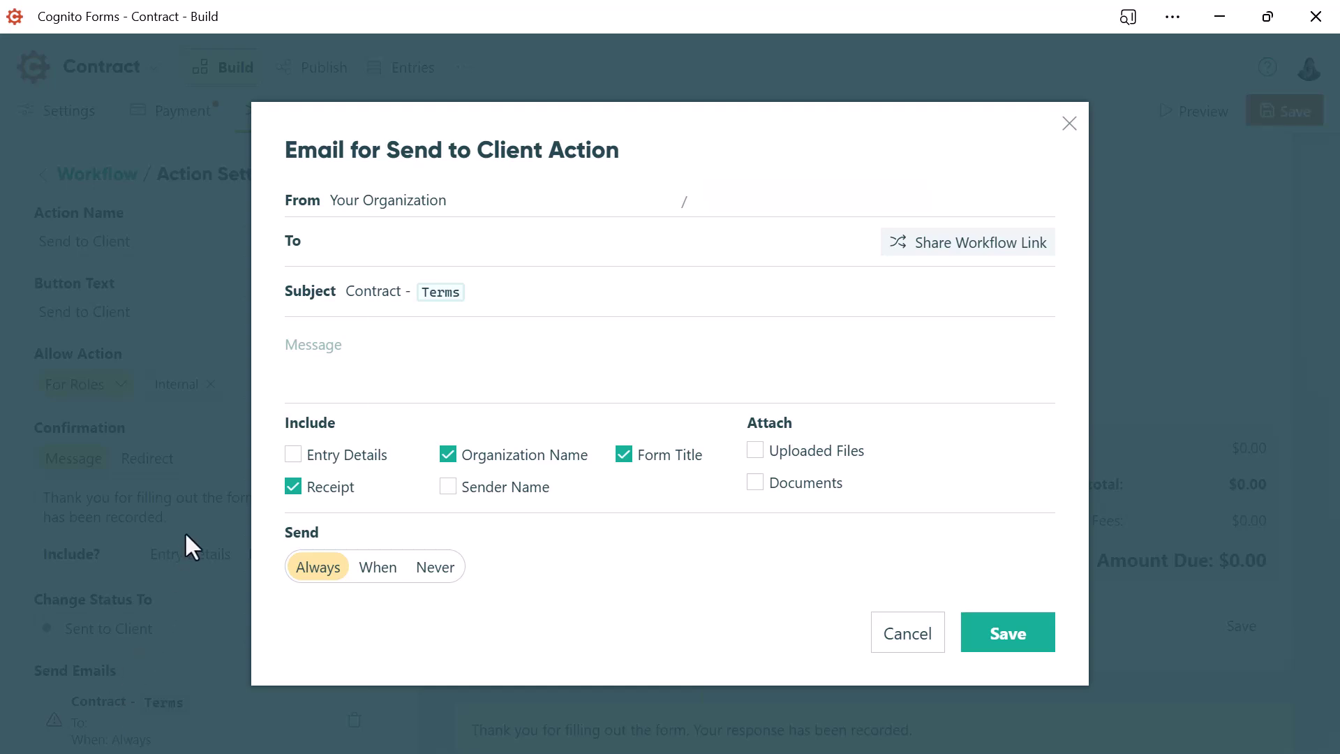
{"action": "left_click", "coordinate": [314, 241]}
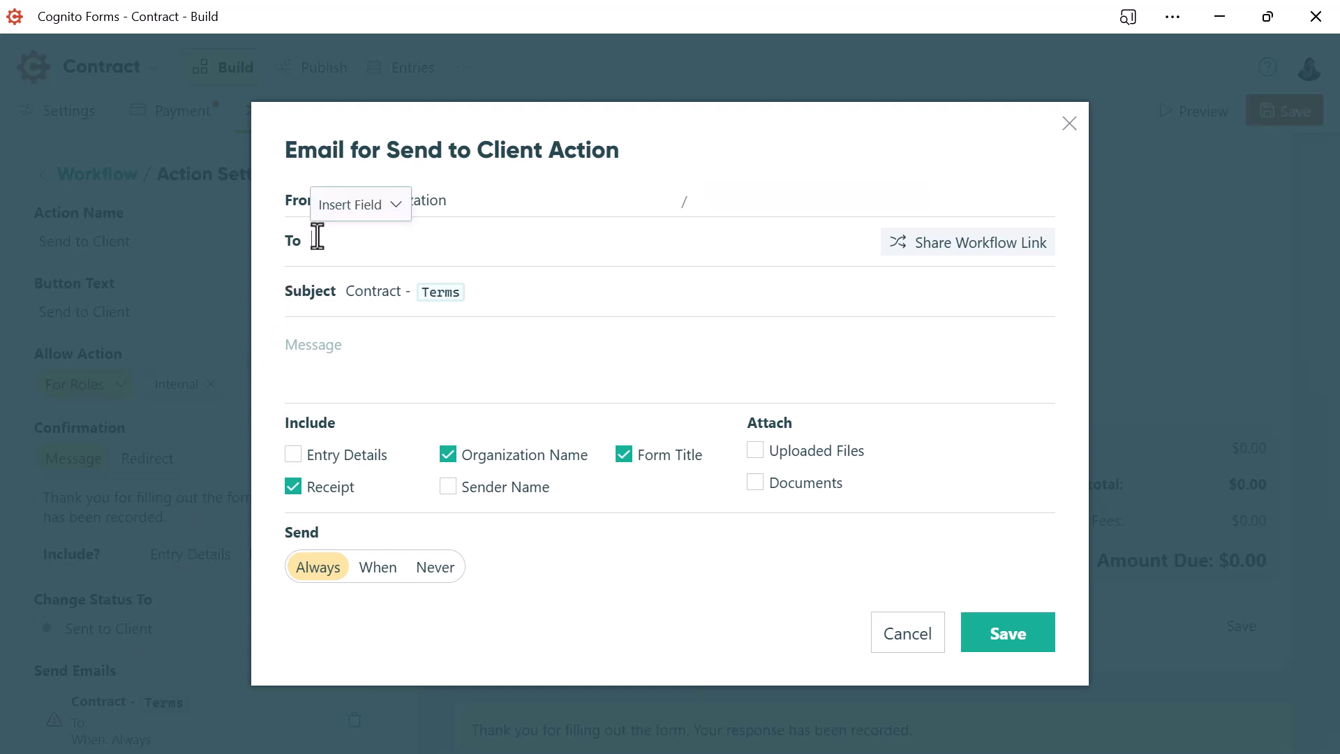
{"action": "left_click", "coordinate": [358, 213]}
{"action": "left_click", "coordinate": [358, 240]}
{"action": "left_click", "coordinate": [960, 245]}
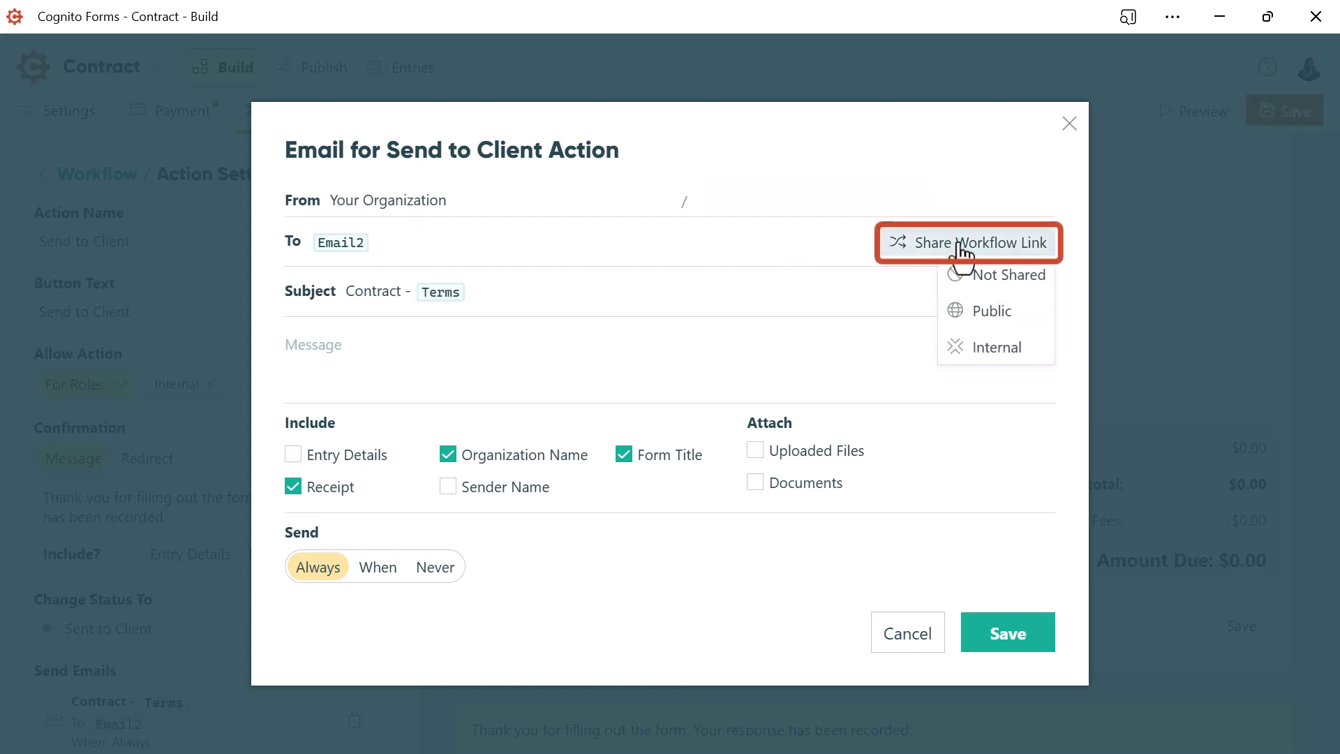
{"action": "left_click", "coordinate": [991, 311]}
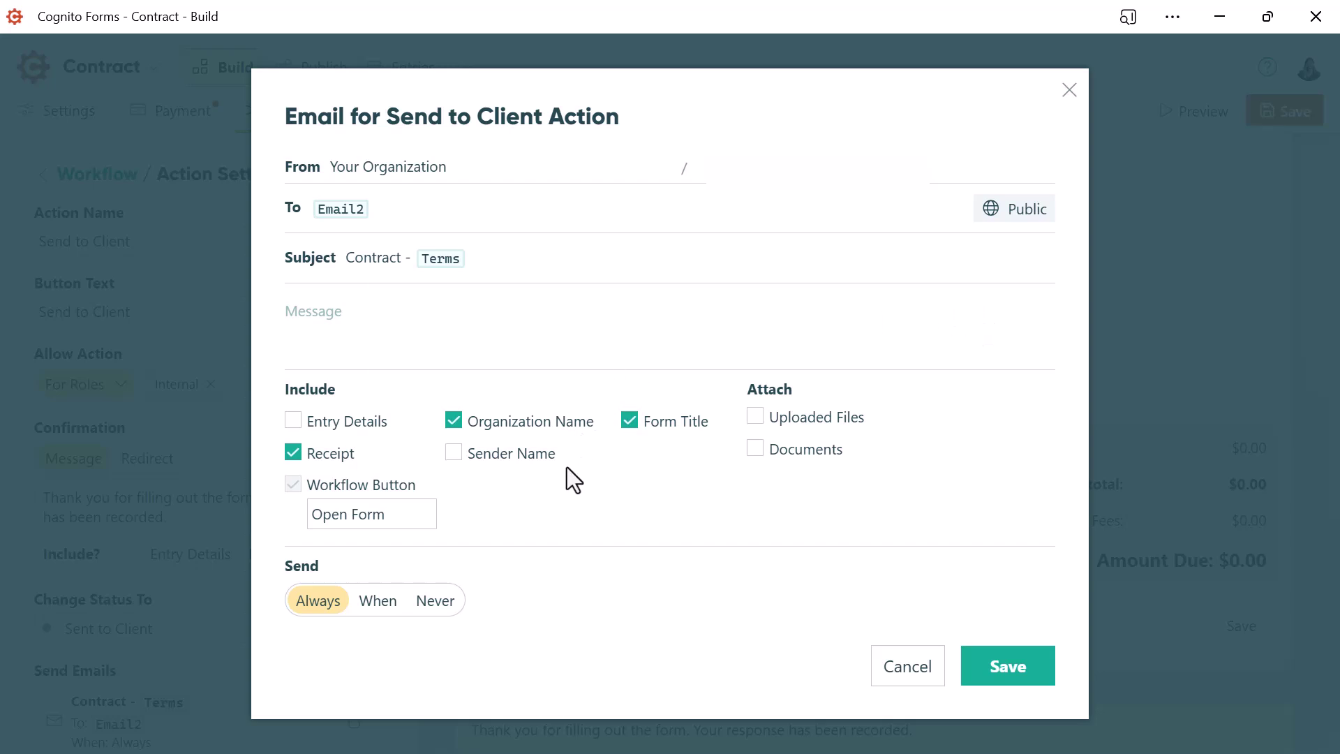
{"action": "left_click", "coordinate": [1003, 680]}
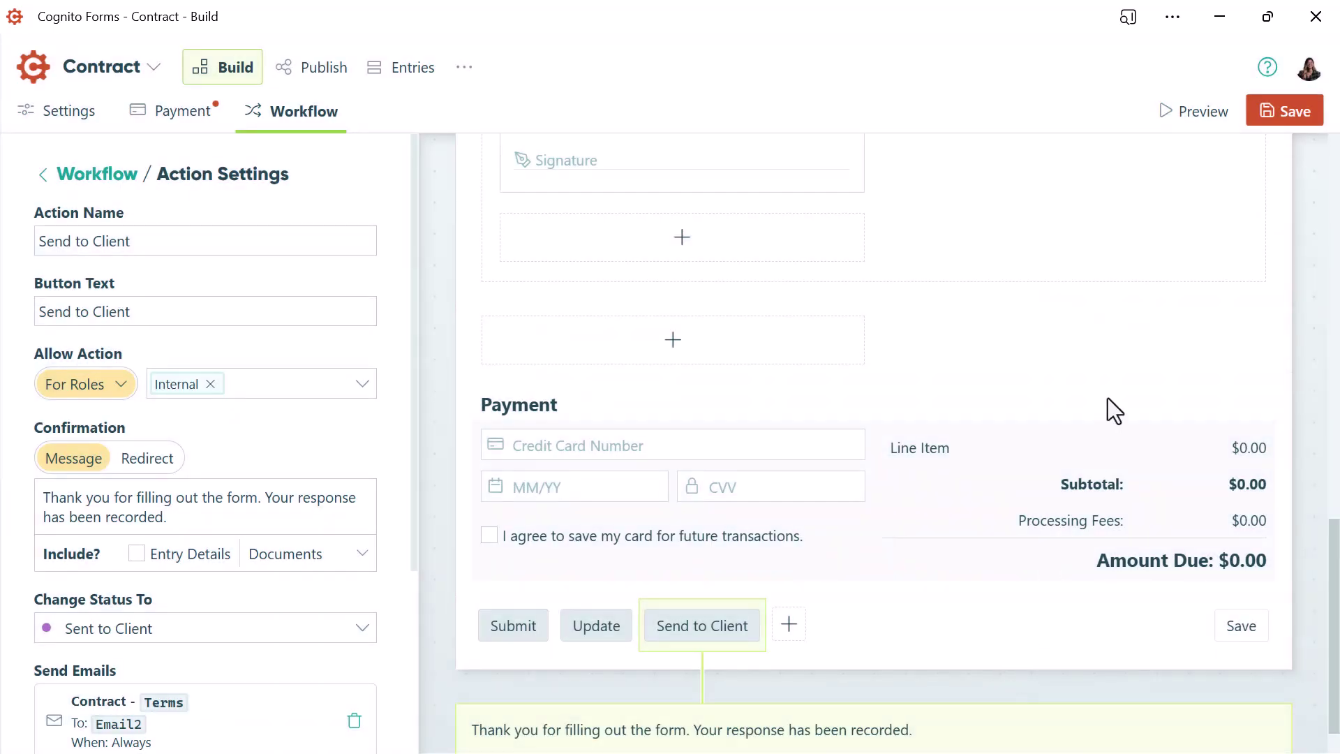
Save the Contract form and start a new Contract entry from the Entries view
{"action": "left_click", "coordinate": [1285, 130]}
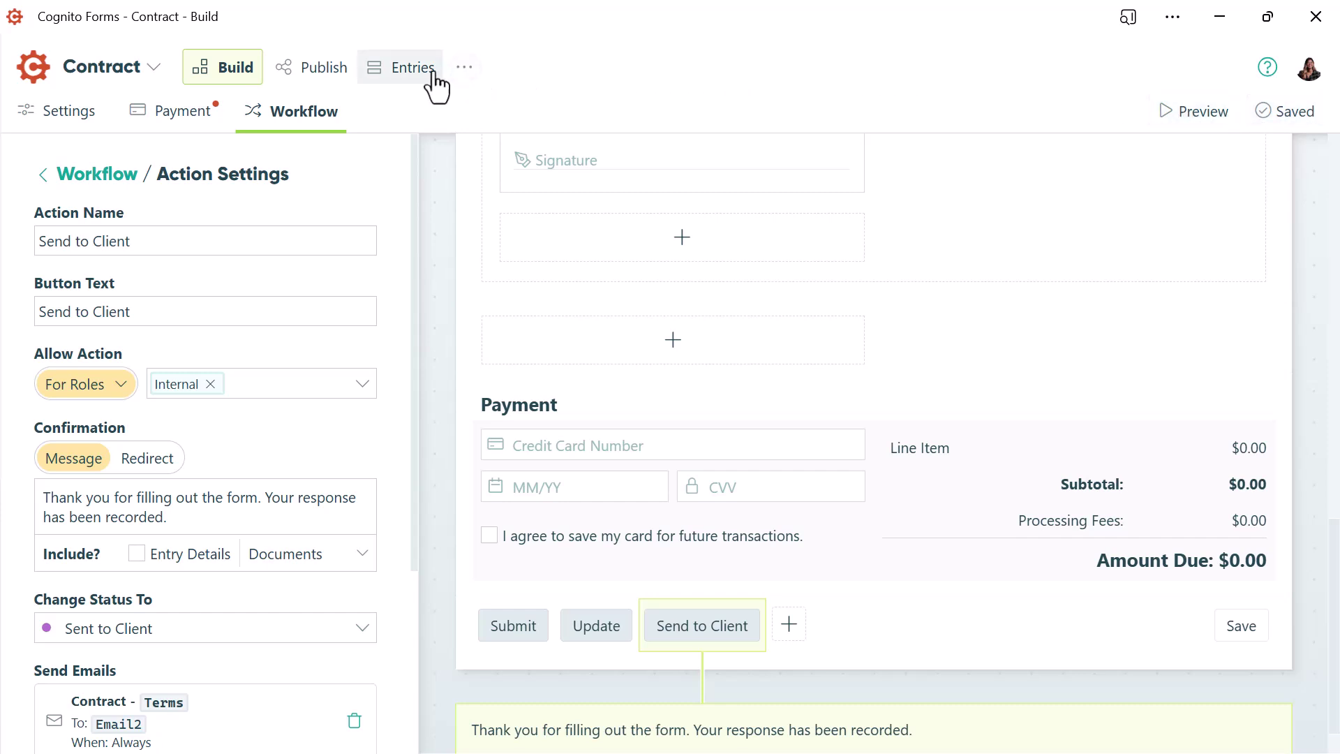
{"action": "left_click", "coordinate": [412, 70]}
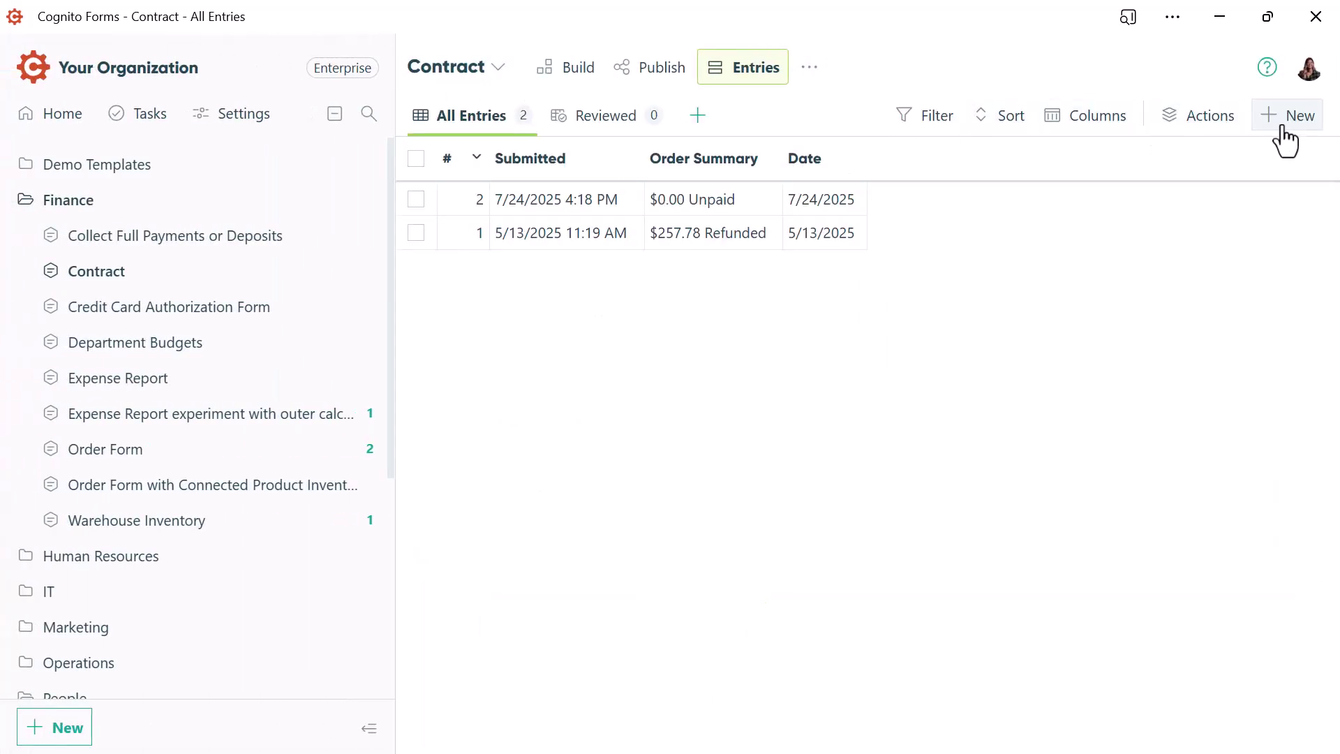
{"action": "left_click", "coordinate": [1285, 124]}
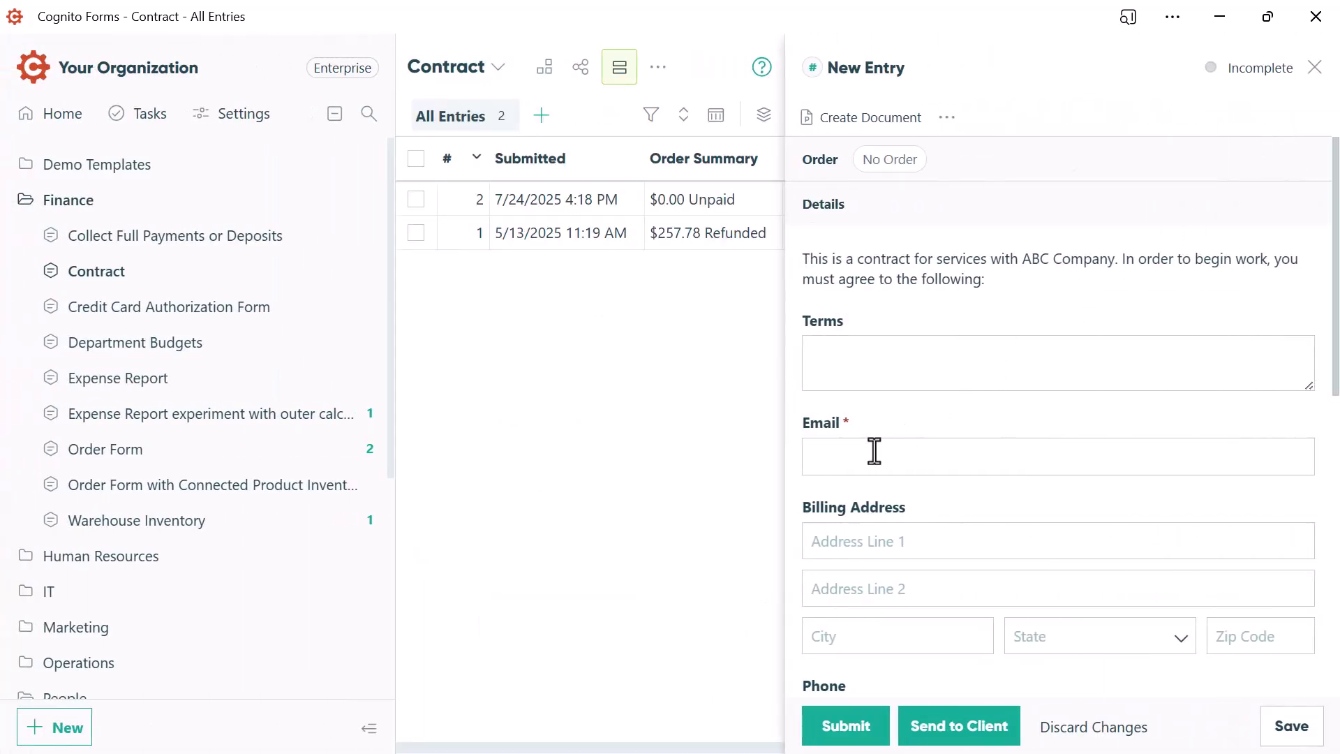
Enter the guest client's email address and 500 for Cost of Services, then send it to the client
{"action": "left_click", "coordinate": [869, 456]}
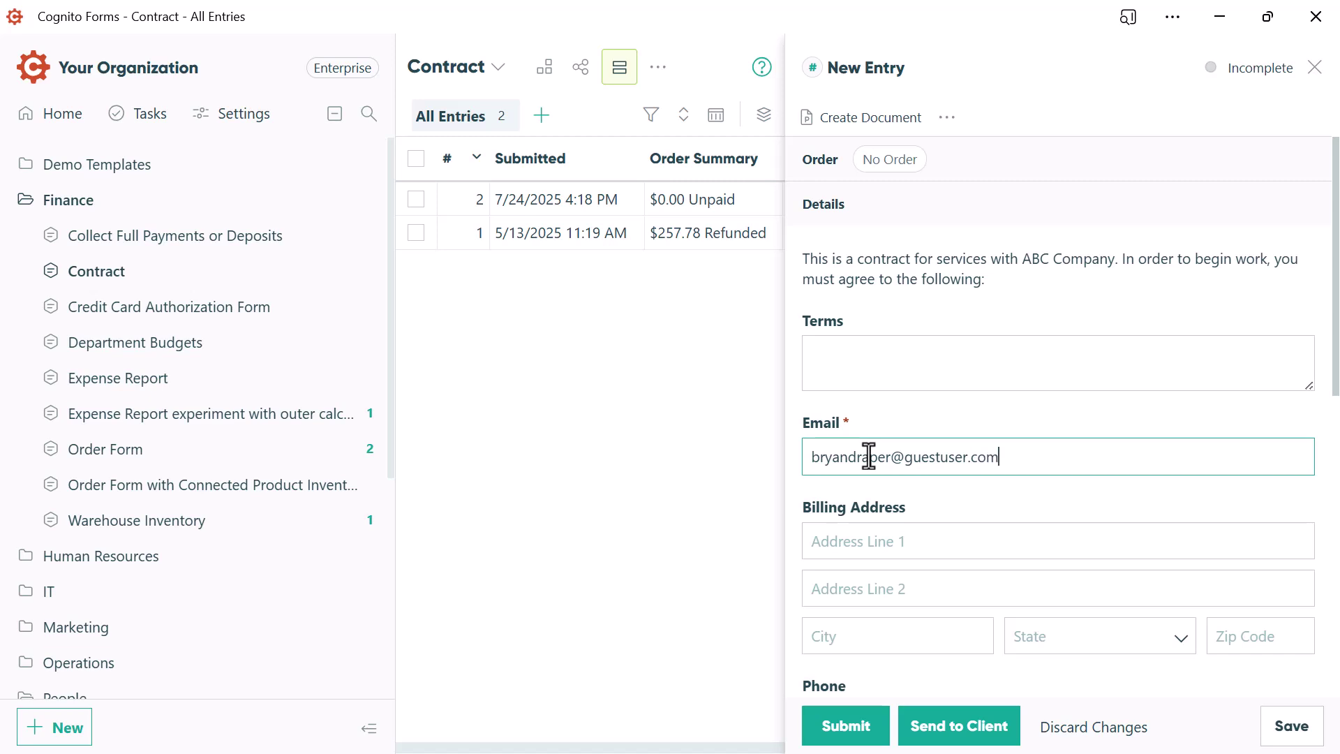
{"action": "scroll", "coordinate": [869, 455], "scroll_direction": "down", "scroll_amount": 5}
{"action": "left_click", "coordinate": [865, 492]}
{"action": "type", "text": "500"}
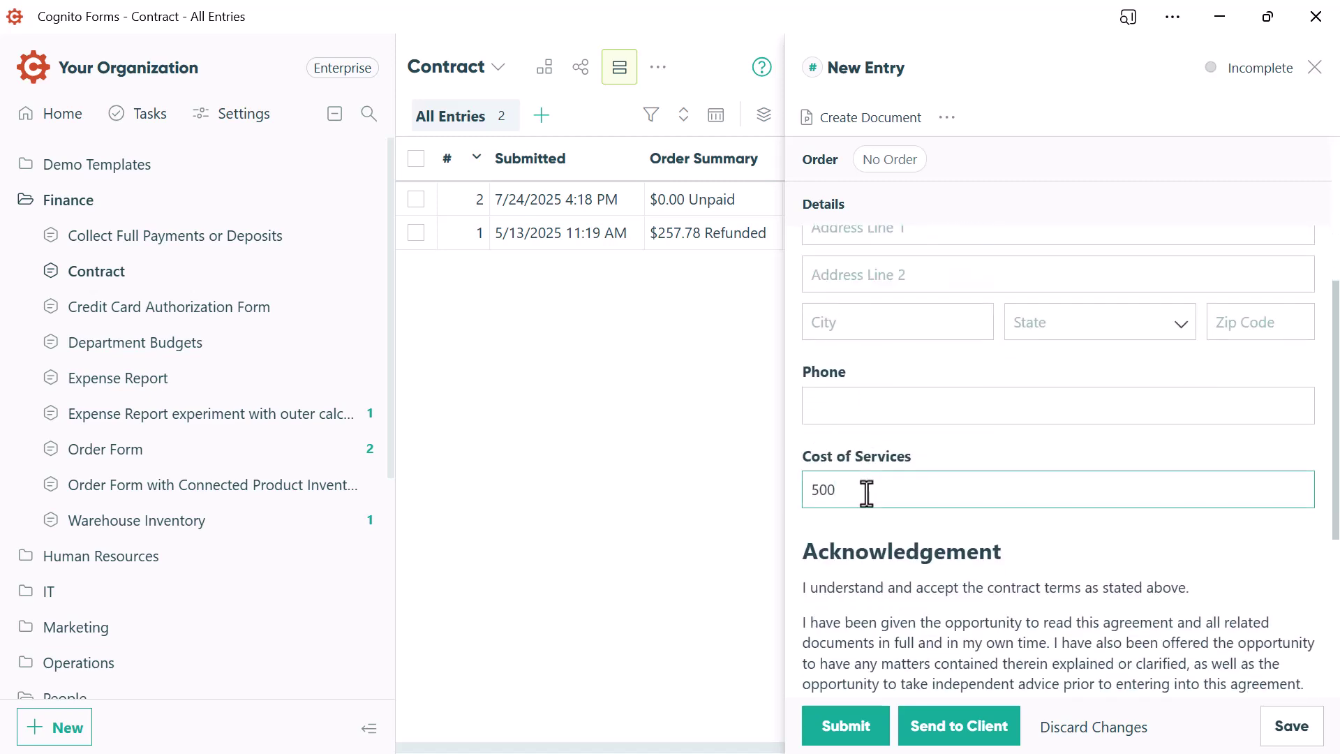
{"action": "left_click", "coordinate": [944, 735]}
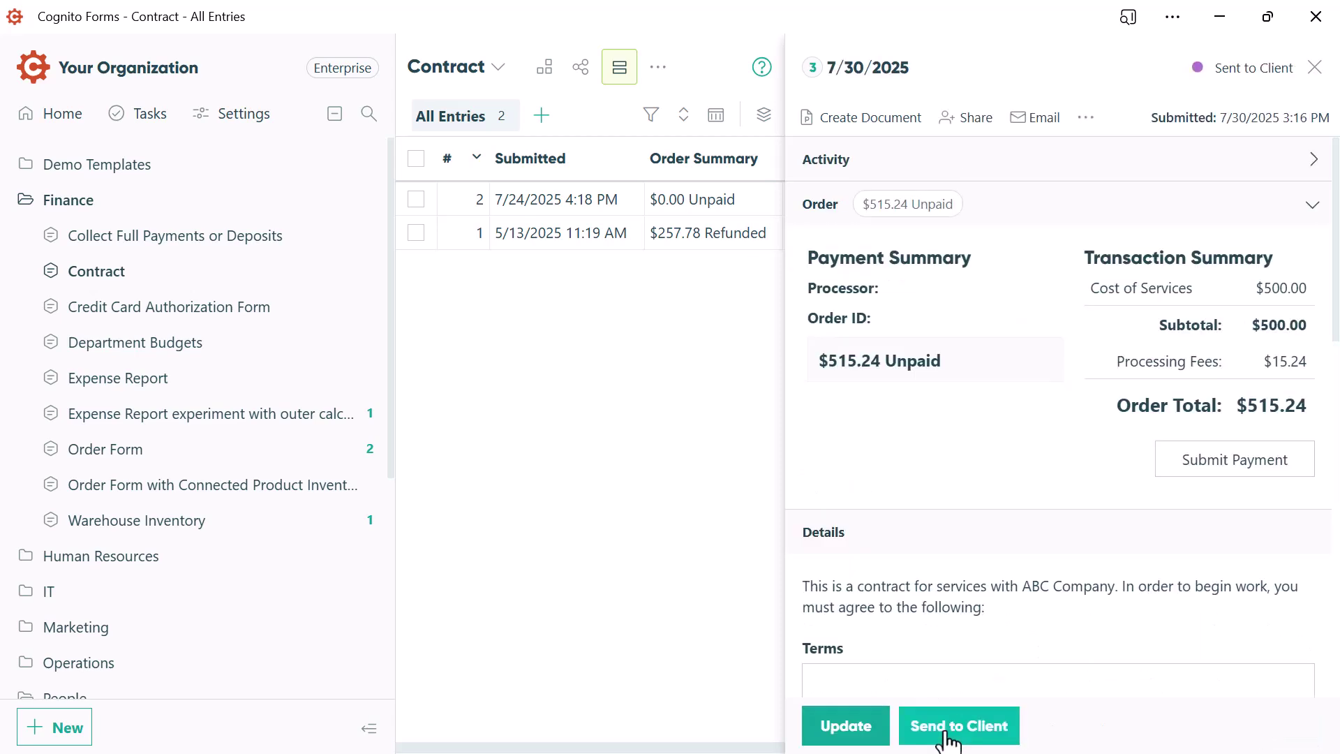
Go to Settings > Guest Access and scroll down to the Guests table
{"action": "left_click", "coordinate": [234, 117]}
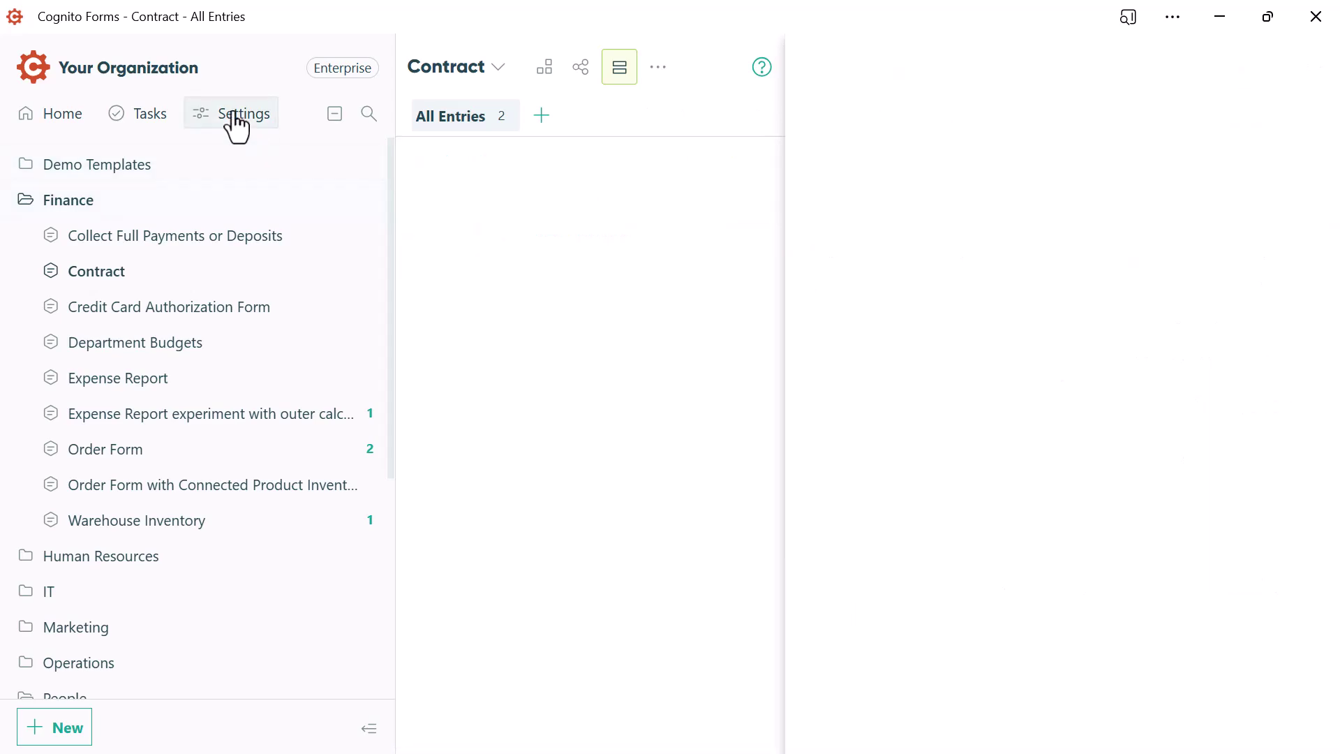
{"action": "left_click", "coordinate": [194, 280]}
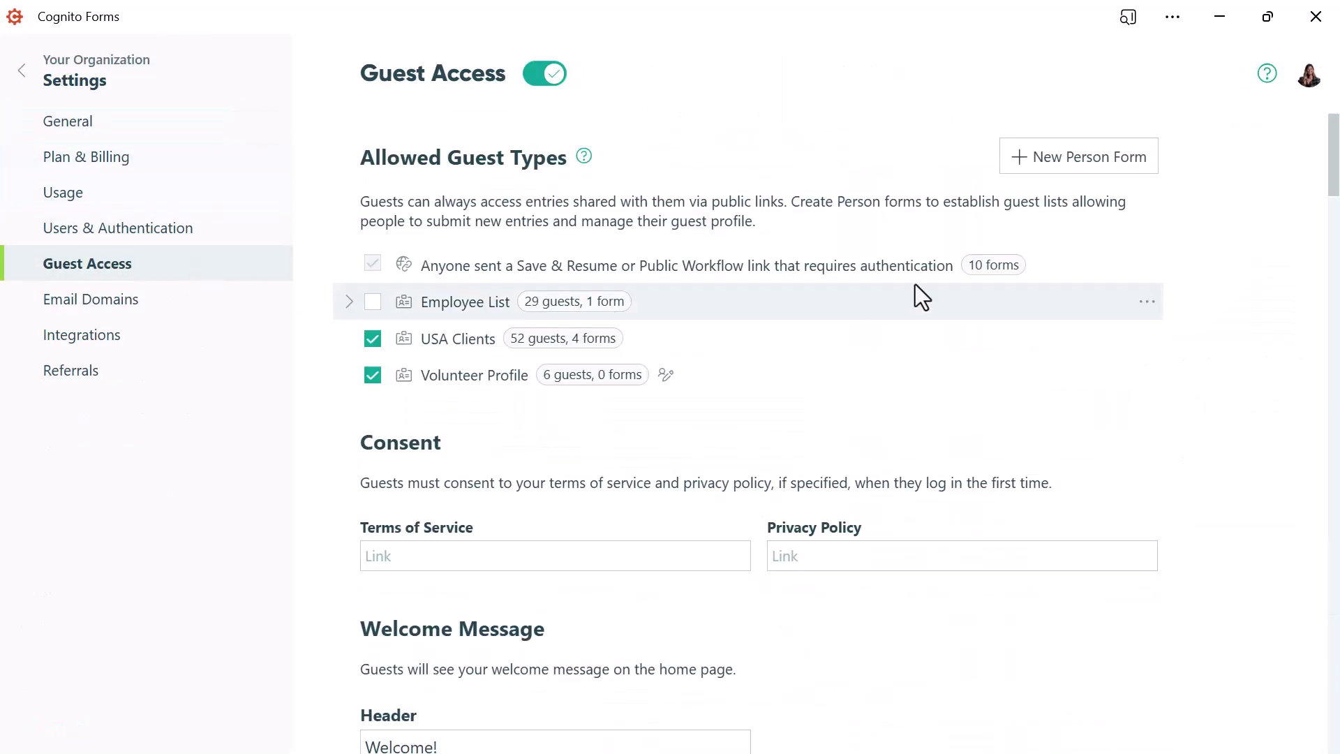
{"action": "left_click_drag", "start_coordinate": [1330, 194], "coordinate": [1333, 329]}
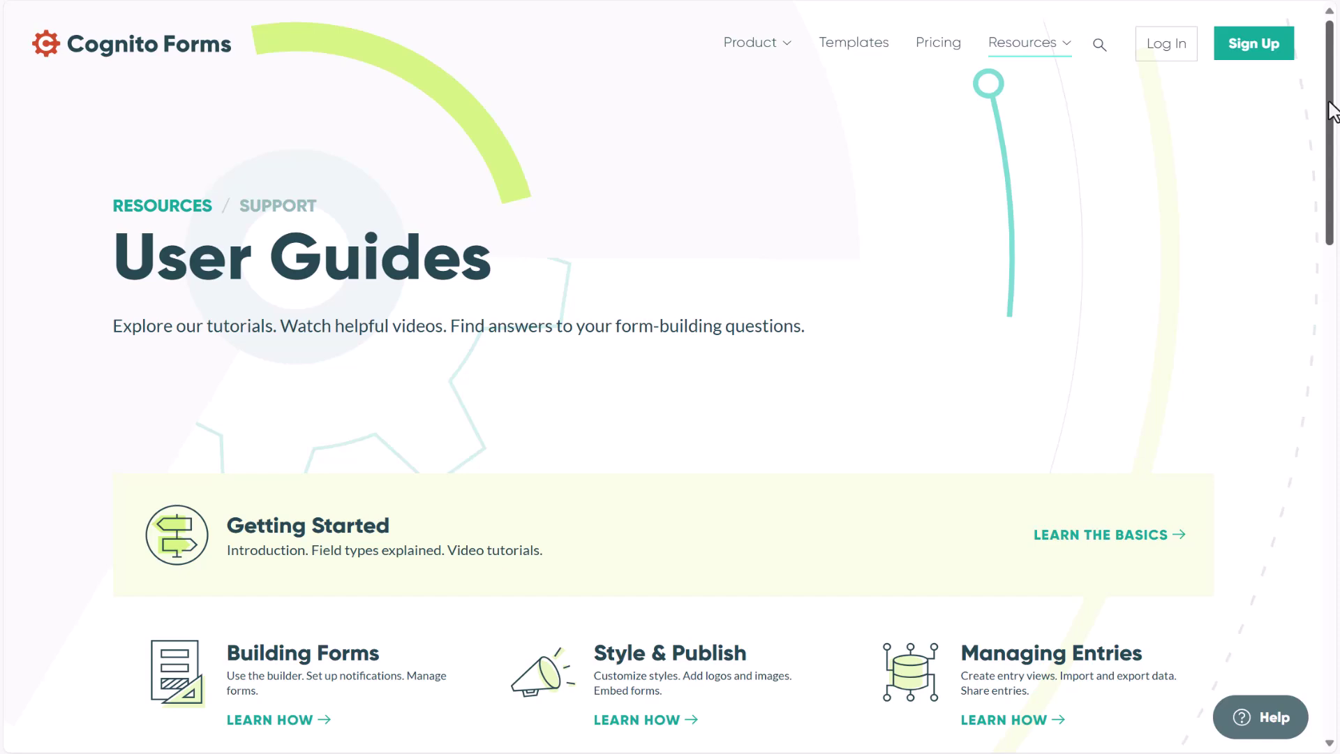
Scroll the User Guides page and follow the link to the Submit a Support Request form
{"action": "left_click_drag", "start_coordinate": [1330, 104], "coordinate": [1331, 483]}
{"action": "left_click", "coordinate": [604, 491]}
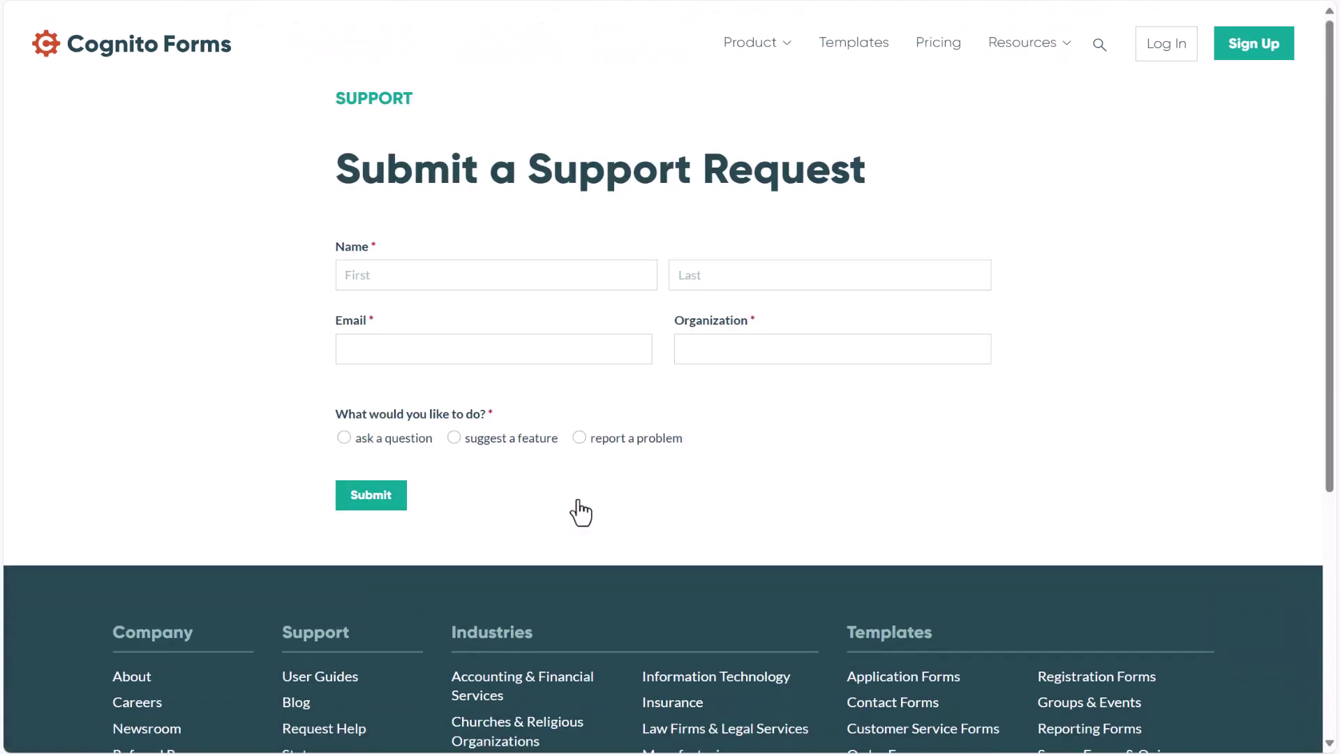